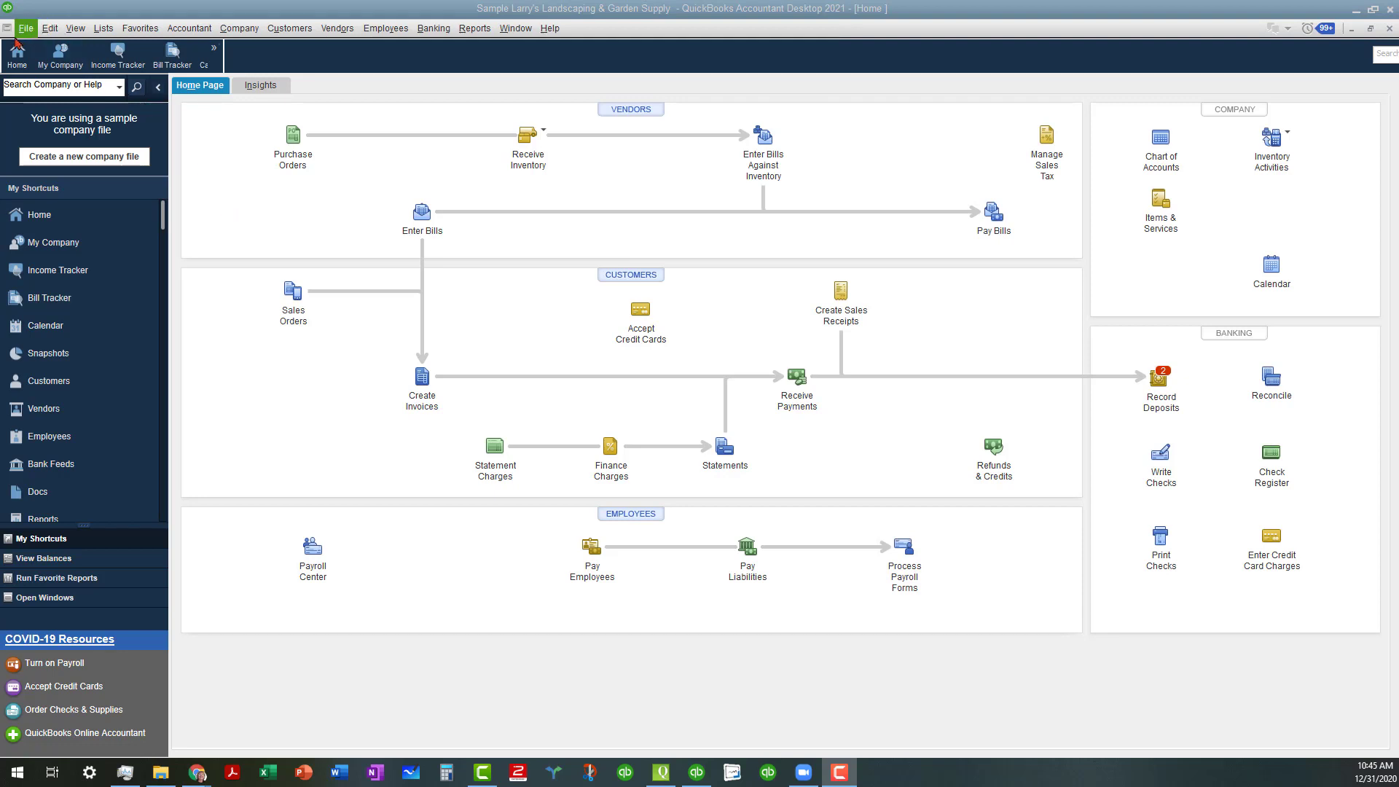
- Open Preferences and view the Checking company settings, where bank feeds use Advanced Mode
left_click(49, 29)
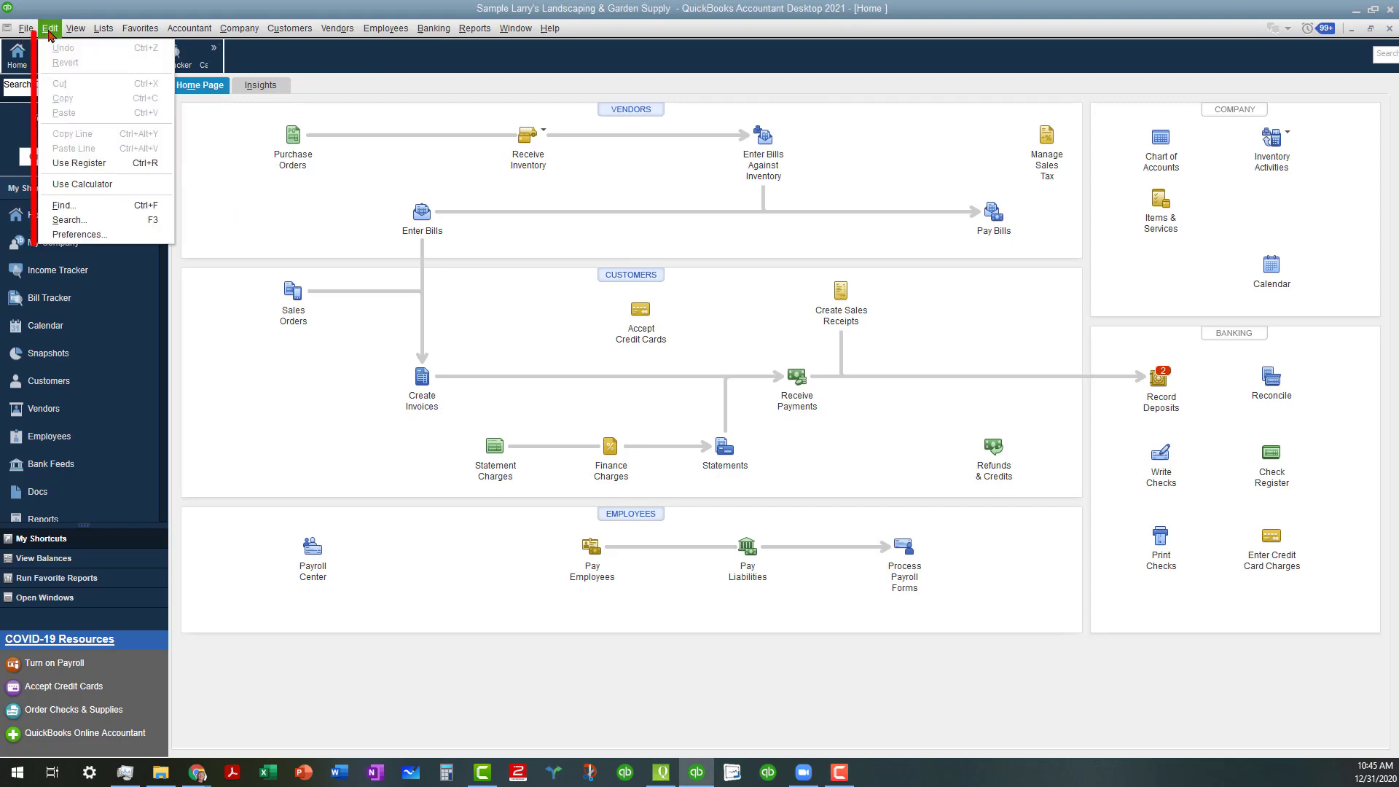
left_click(78, 235)
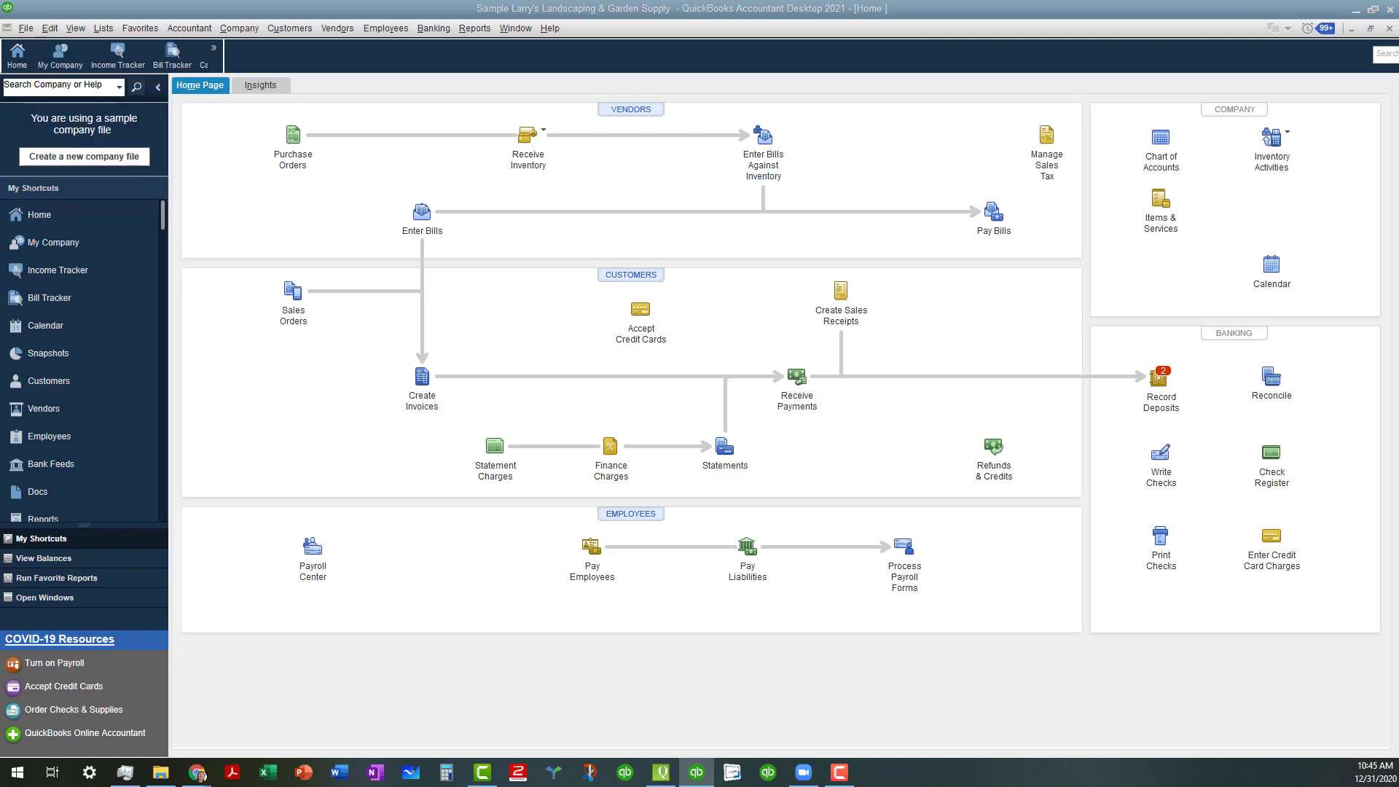
left_click_drag(4, 235, 694, 163)
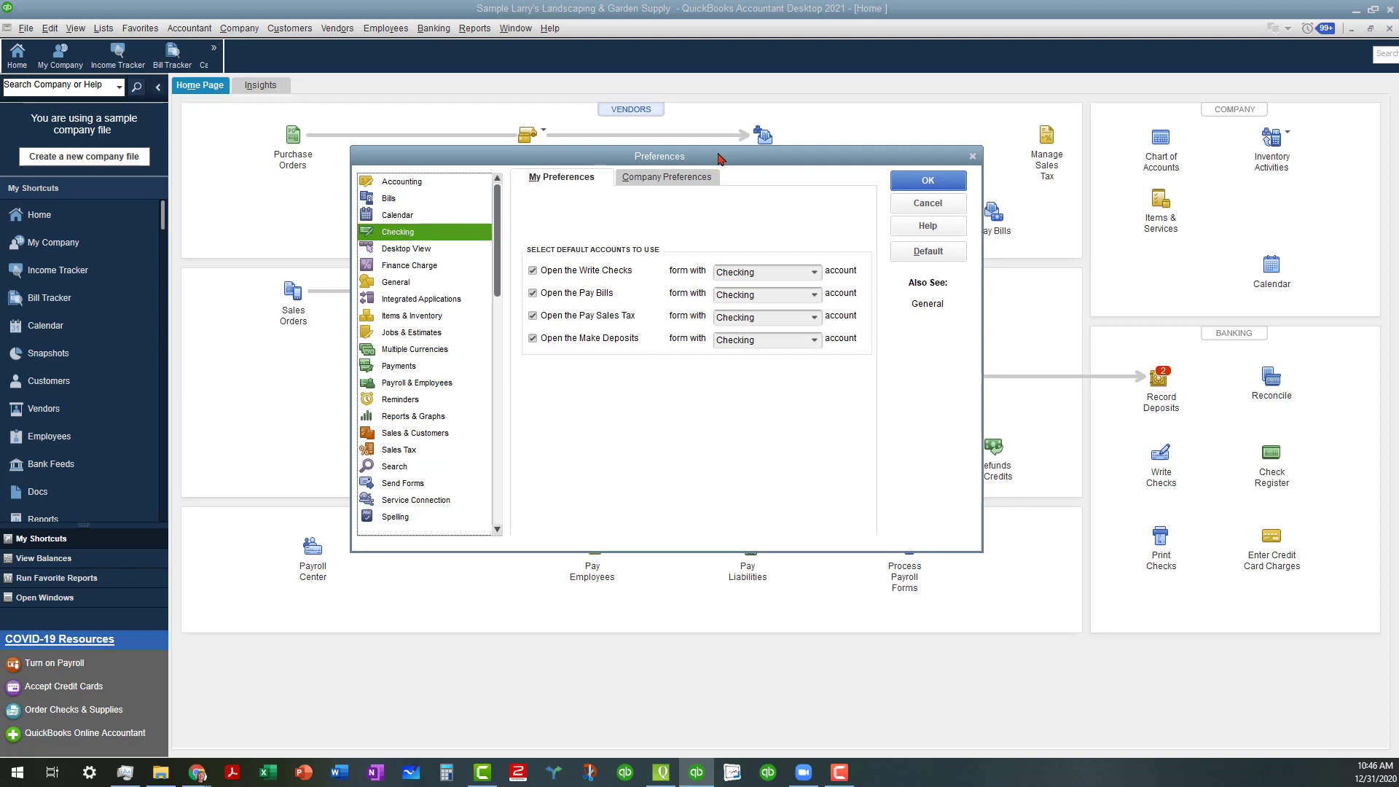
left_click(673, 180)
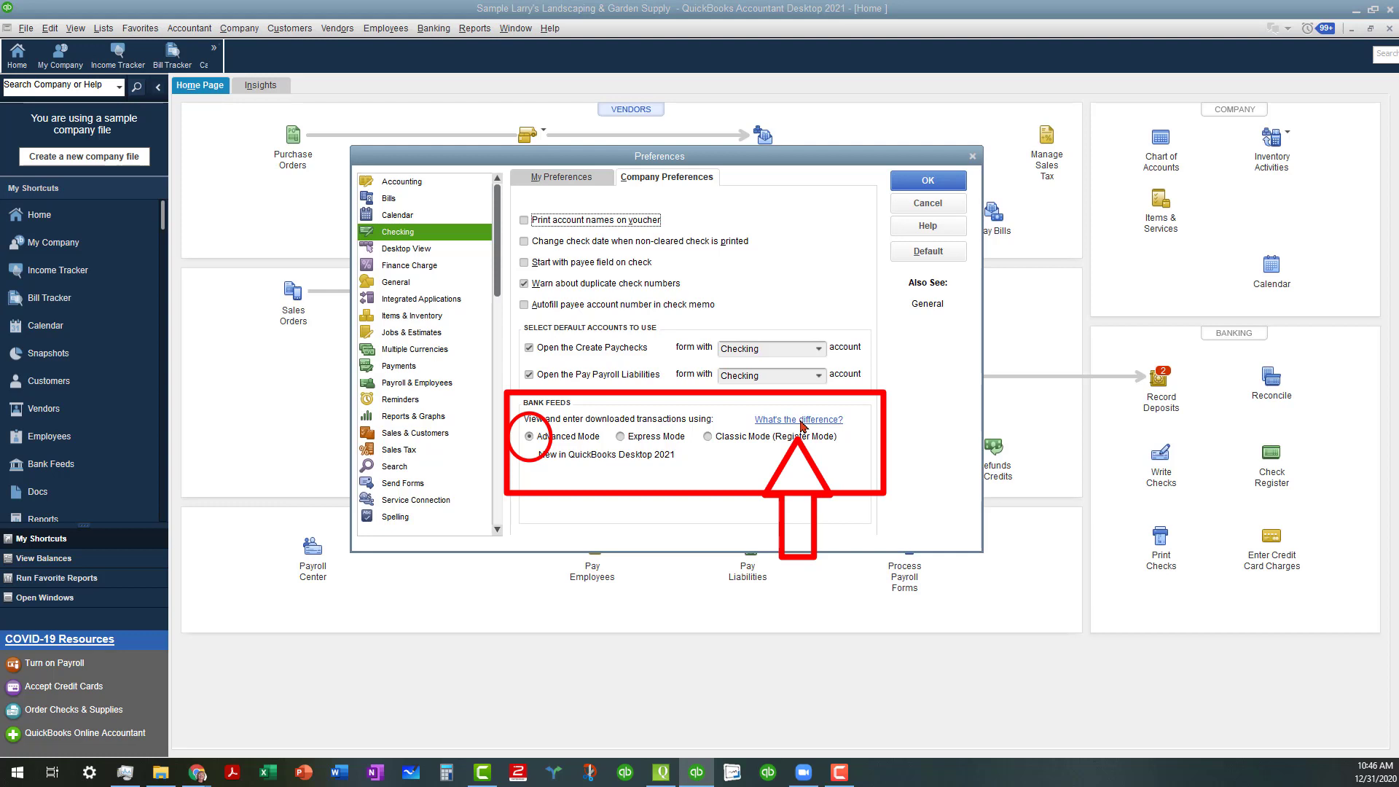
- Close Preferences with OK, then browse the Banking > Bank Feeds submenu without choosing anything
left_click(926, 182)
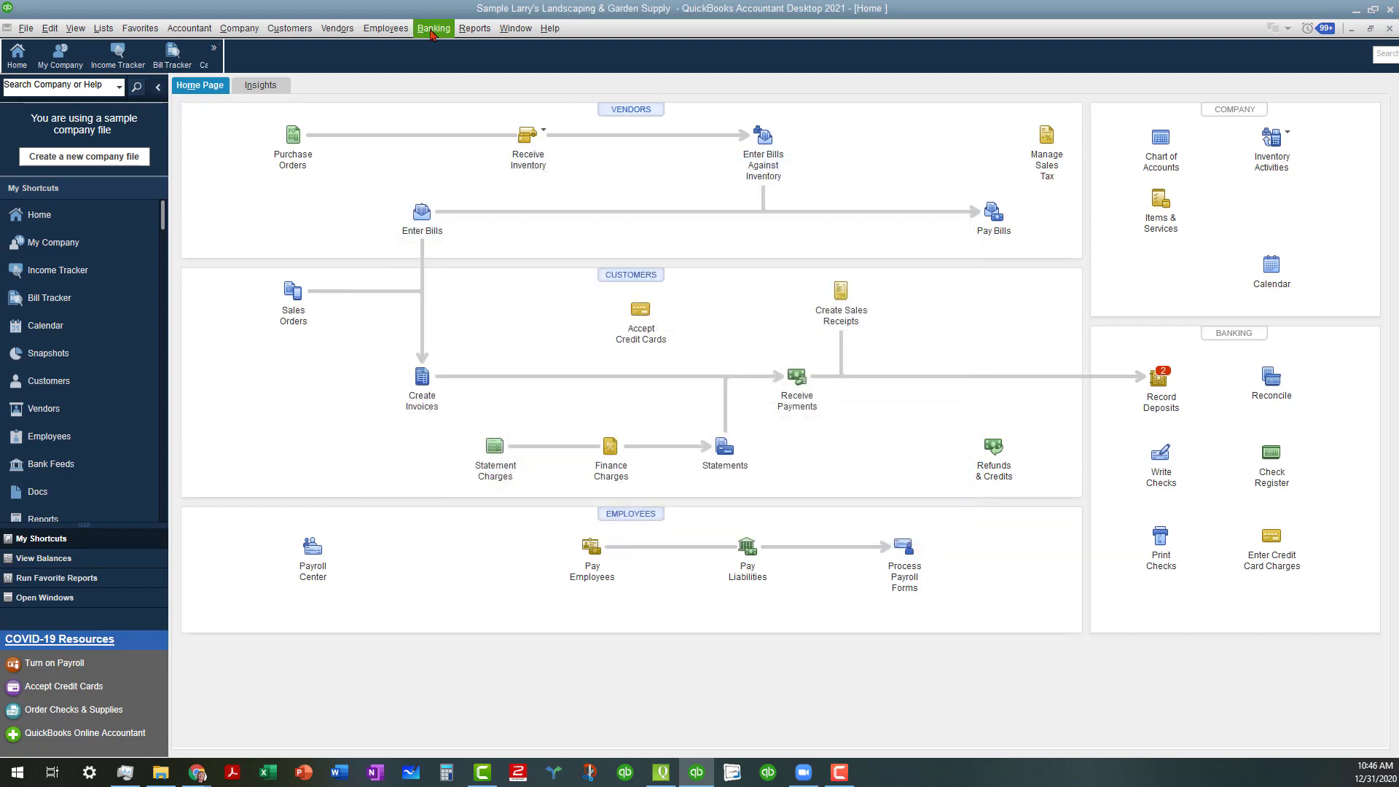
left_click(433, 28)
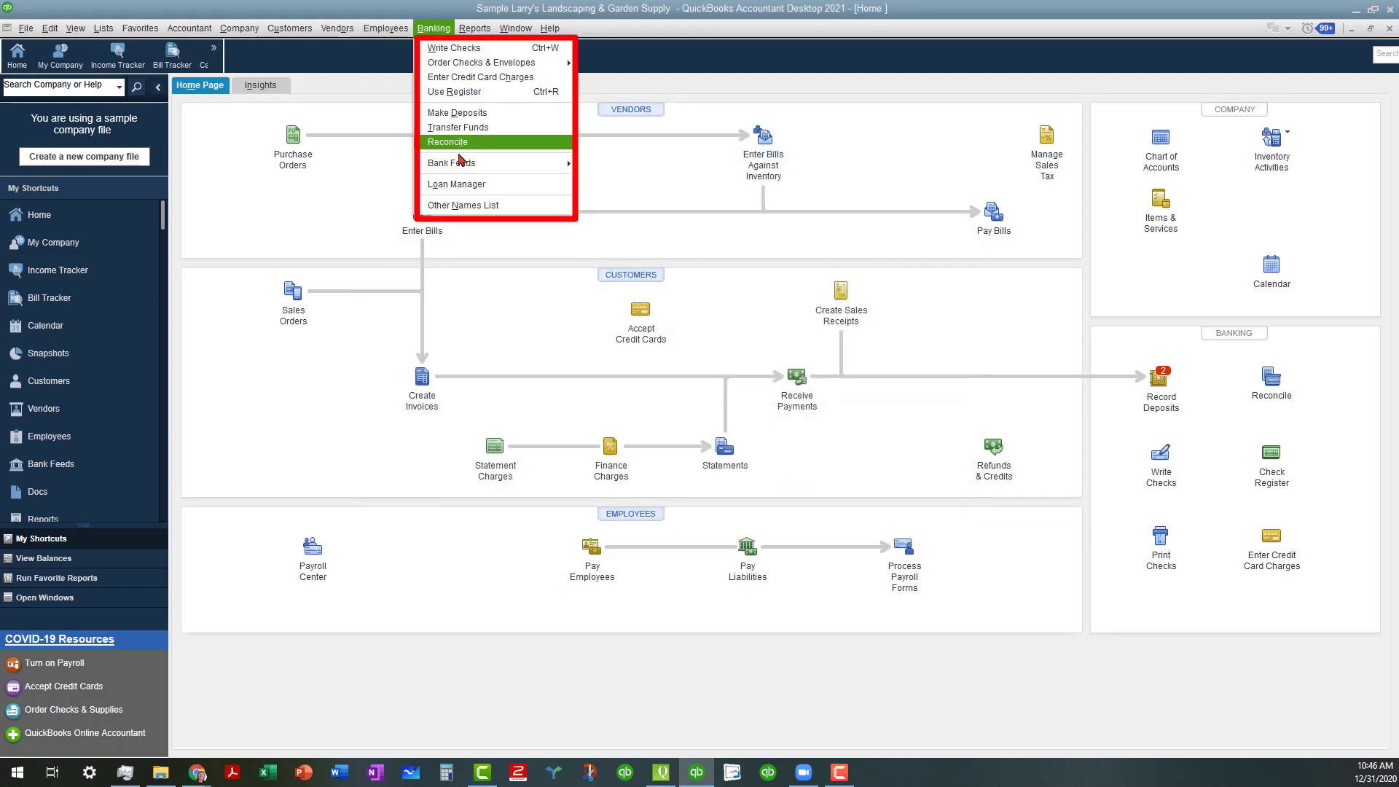
mouse_move(462, 166)
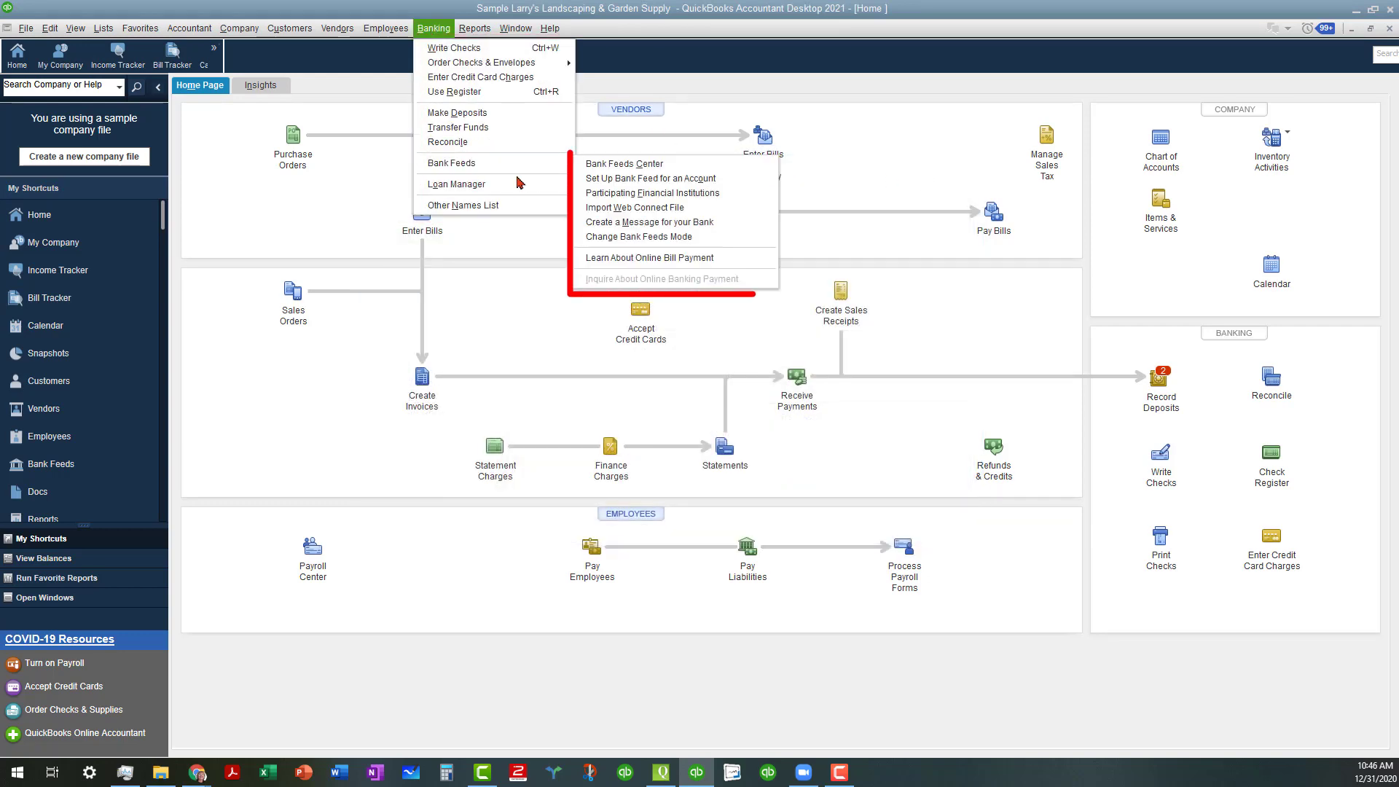
left_click(663, 182)
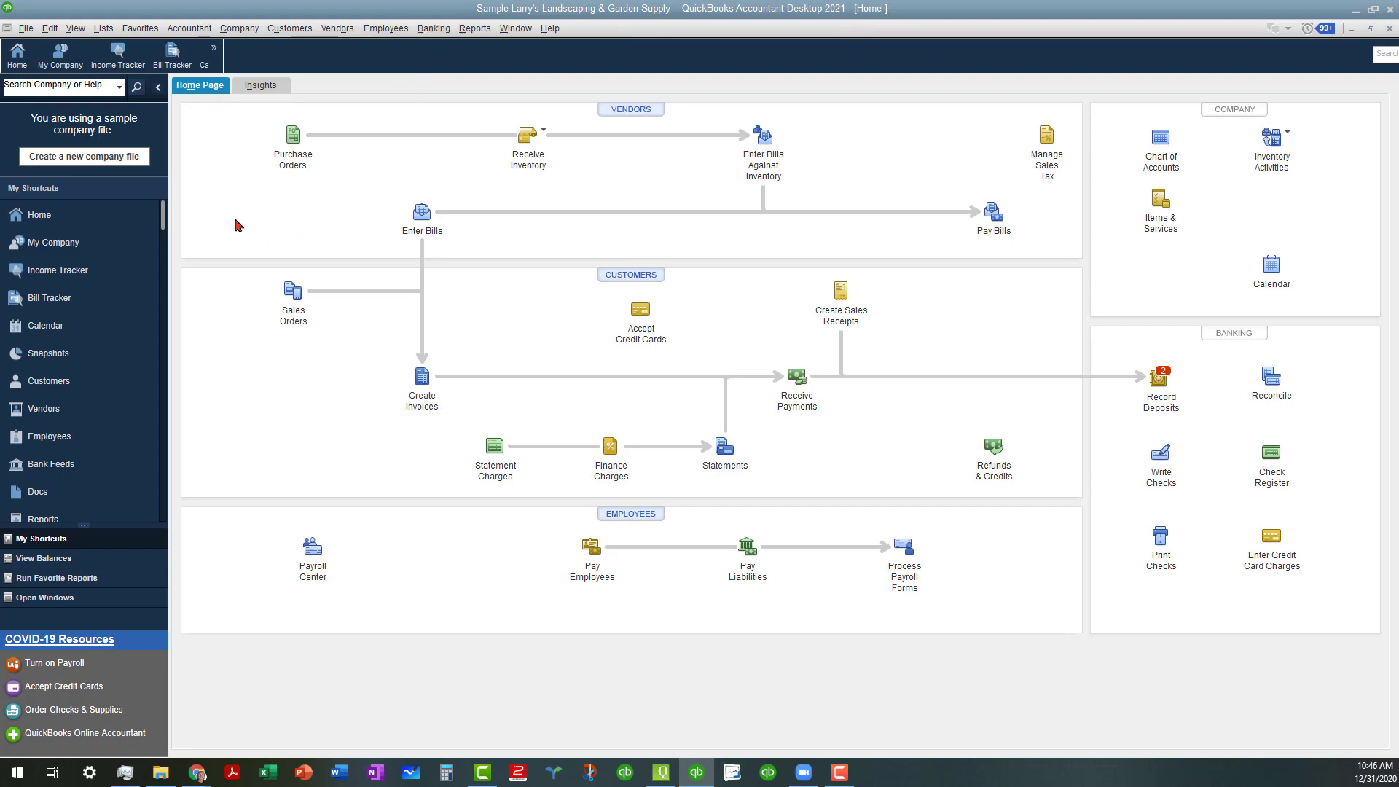
left_click(434, 28)
mouse_move(451, 165)
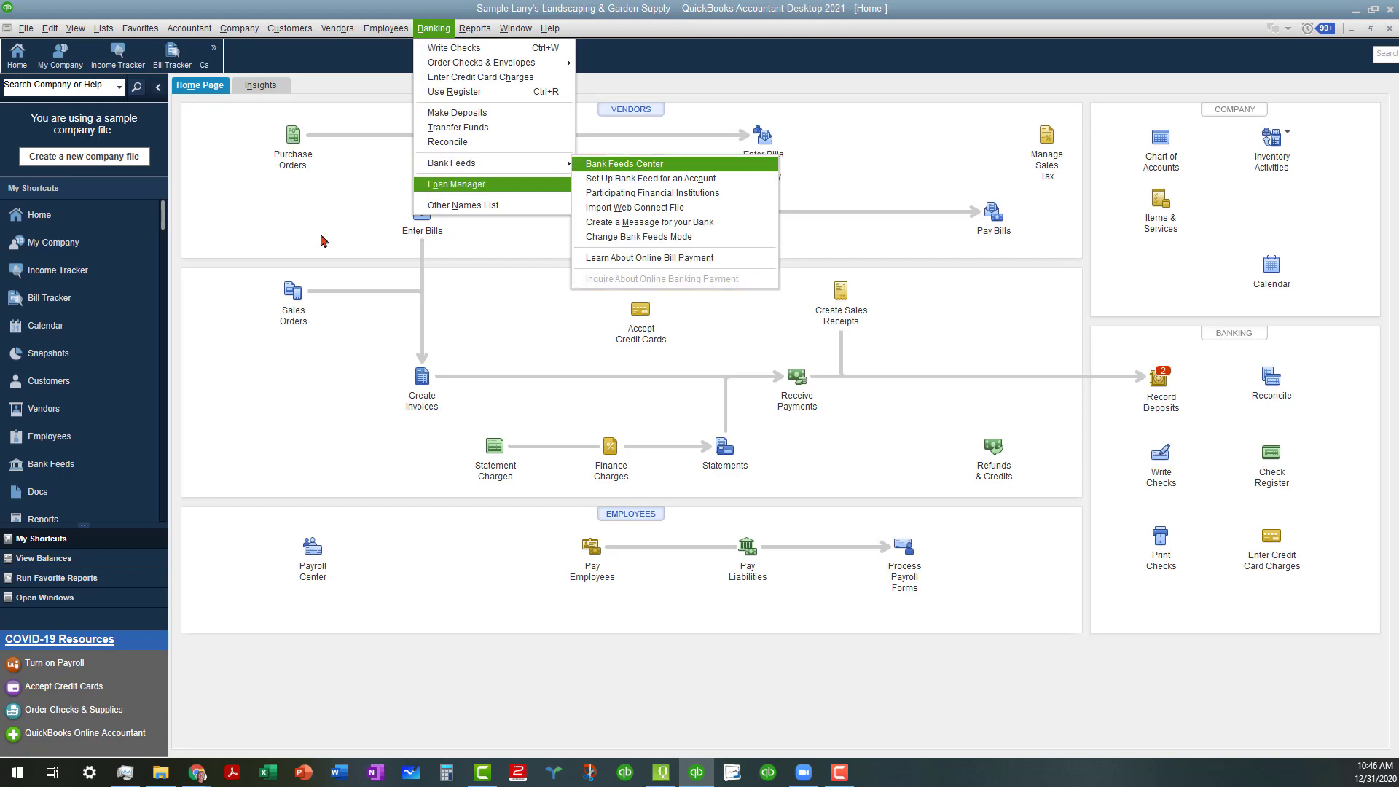
left_click(55, 470)
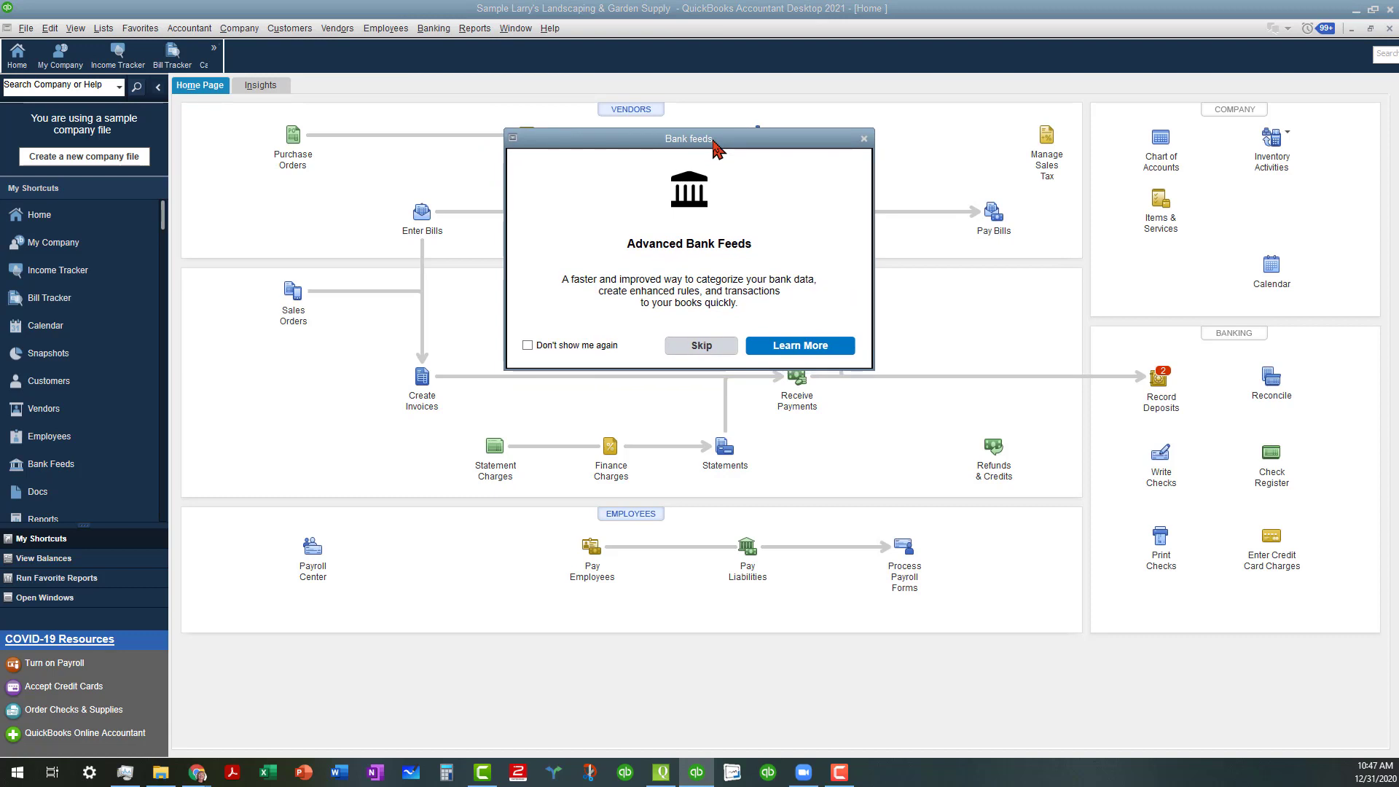
left_click_drag(714, 145, 712, 133)
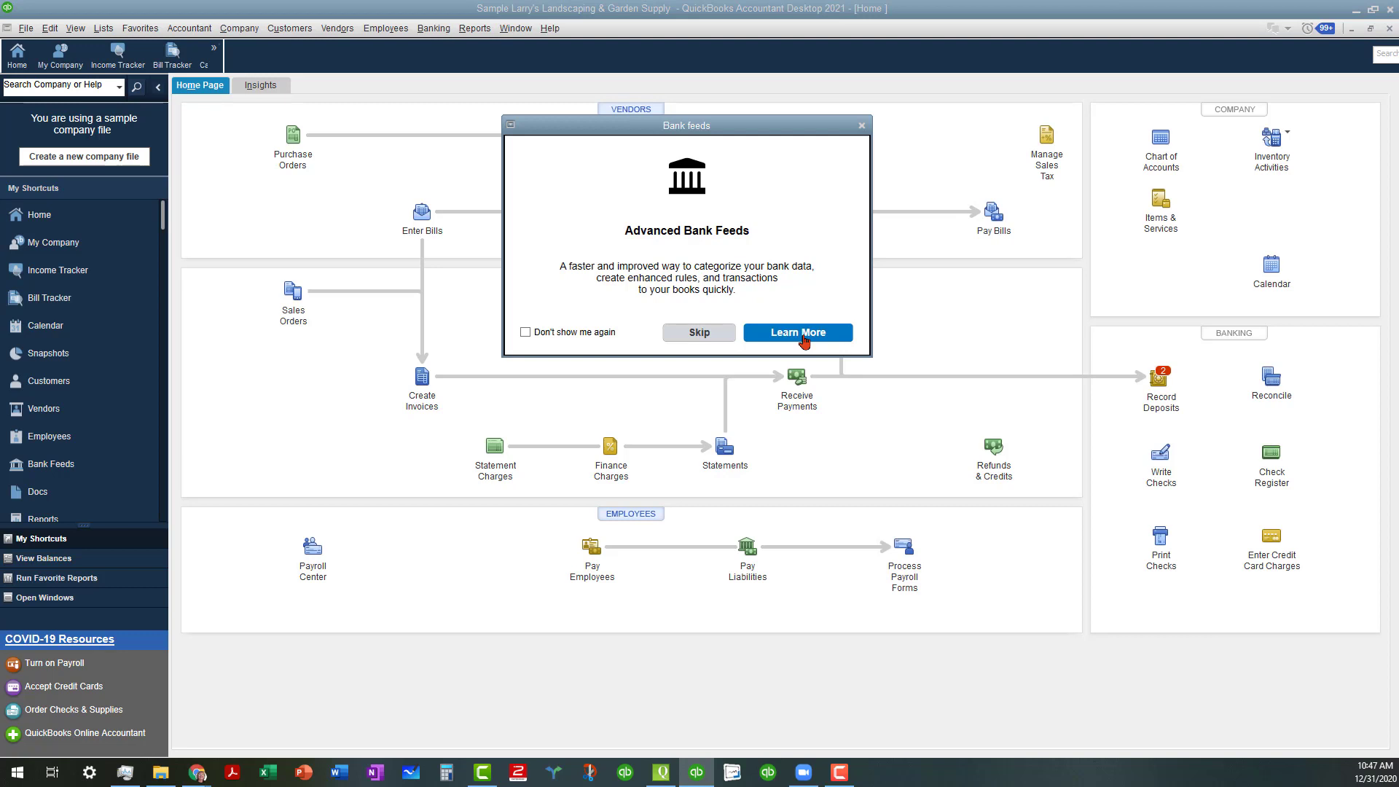
left_click(697, 333)
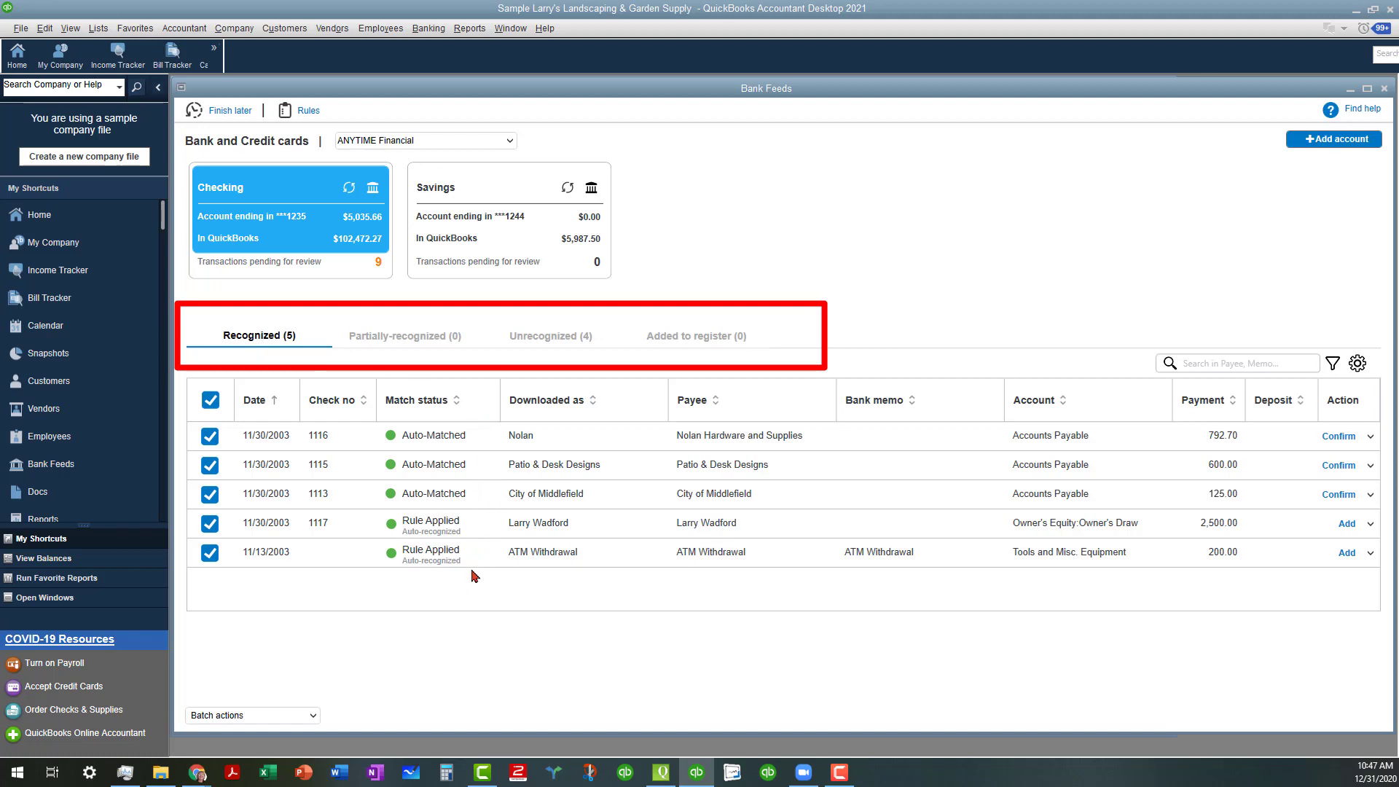
- Review the Partially-recognized, Unrecognized and Added to register lists, ending on the five Recognized transactions
left_click(388, 343)
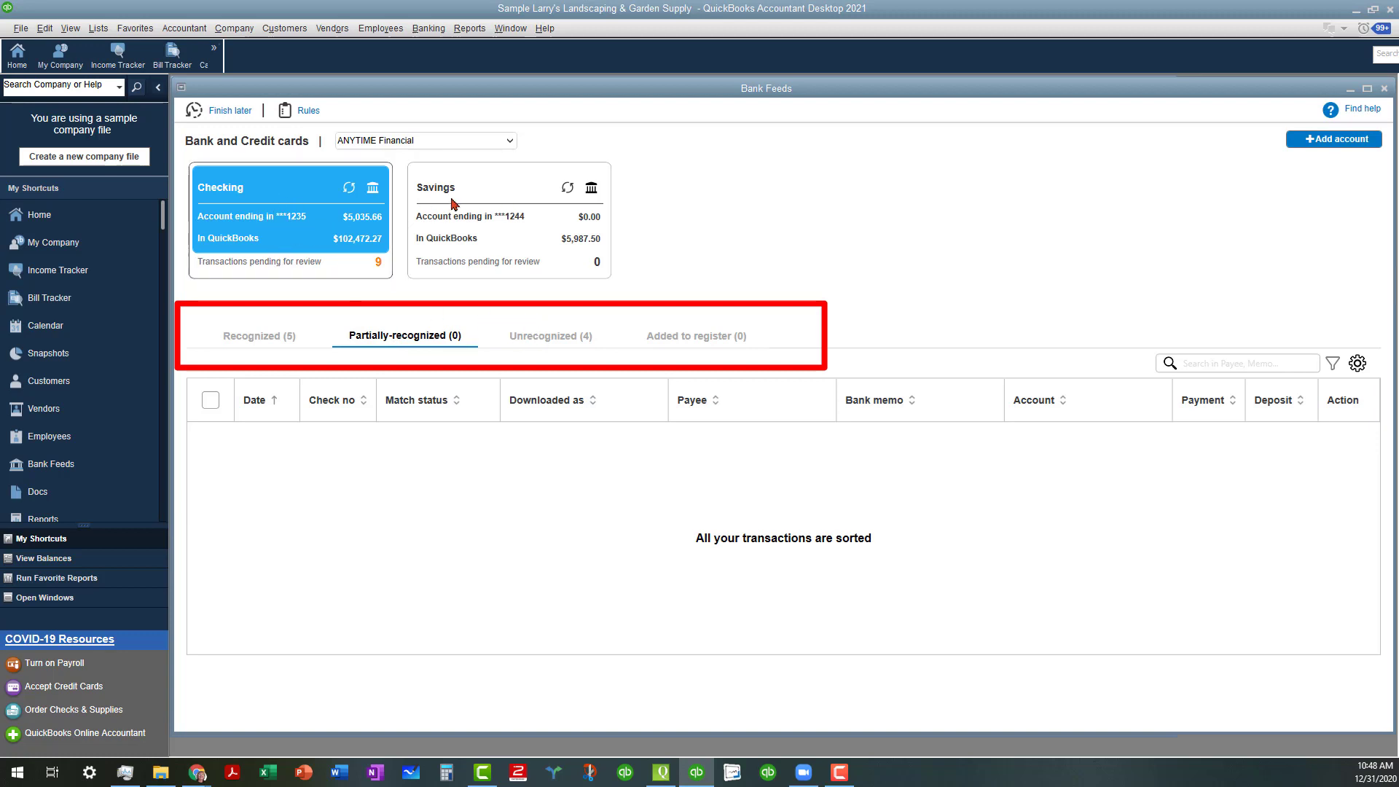
left_click(540, 337)
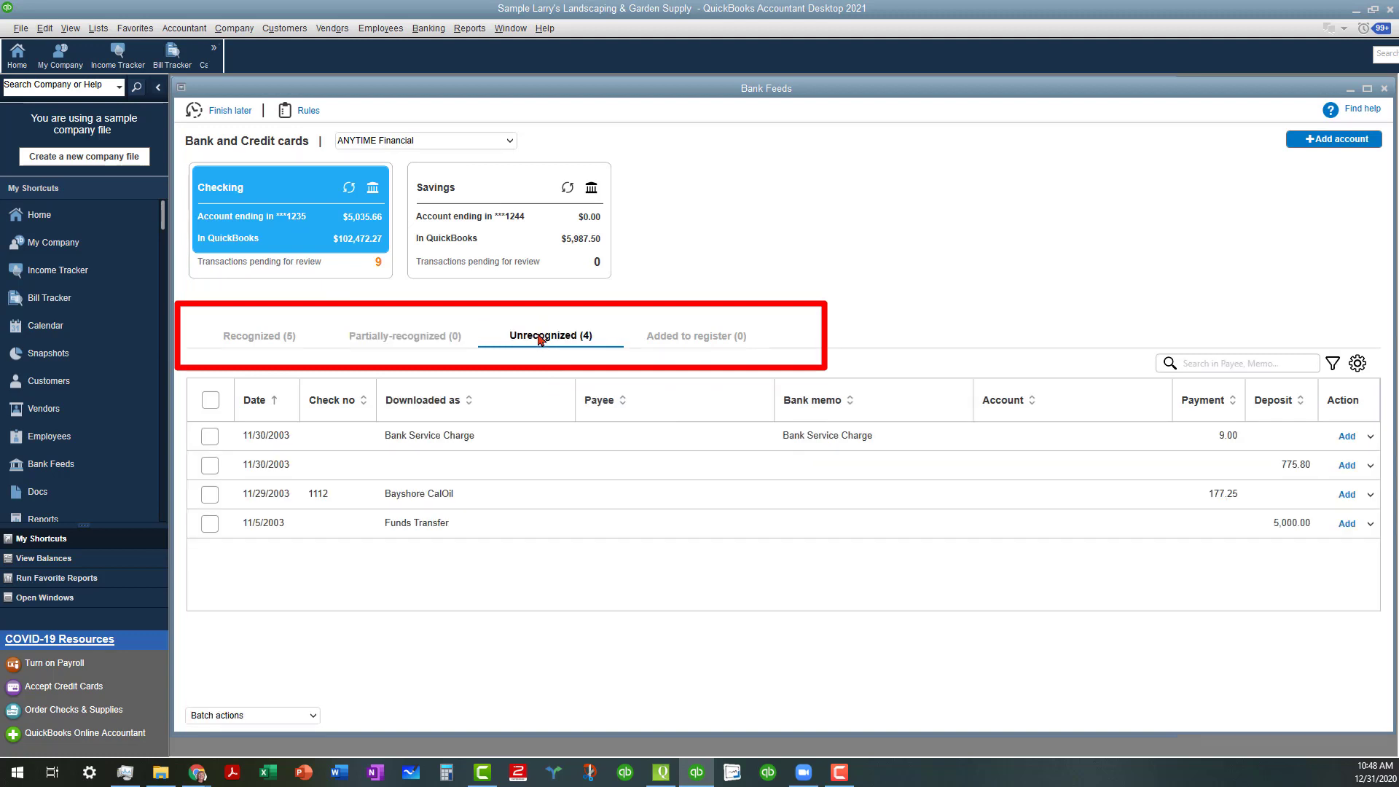
left_click(694, 341)
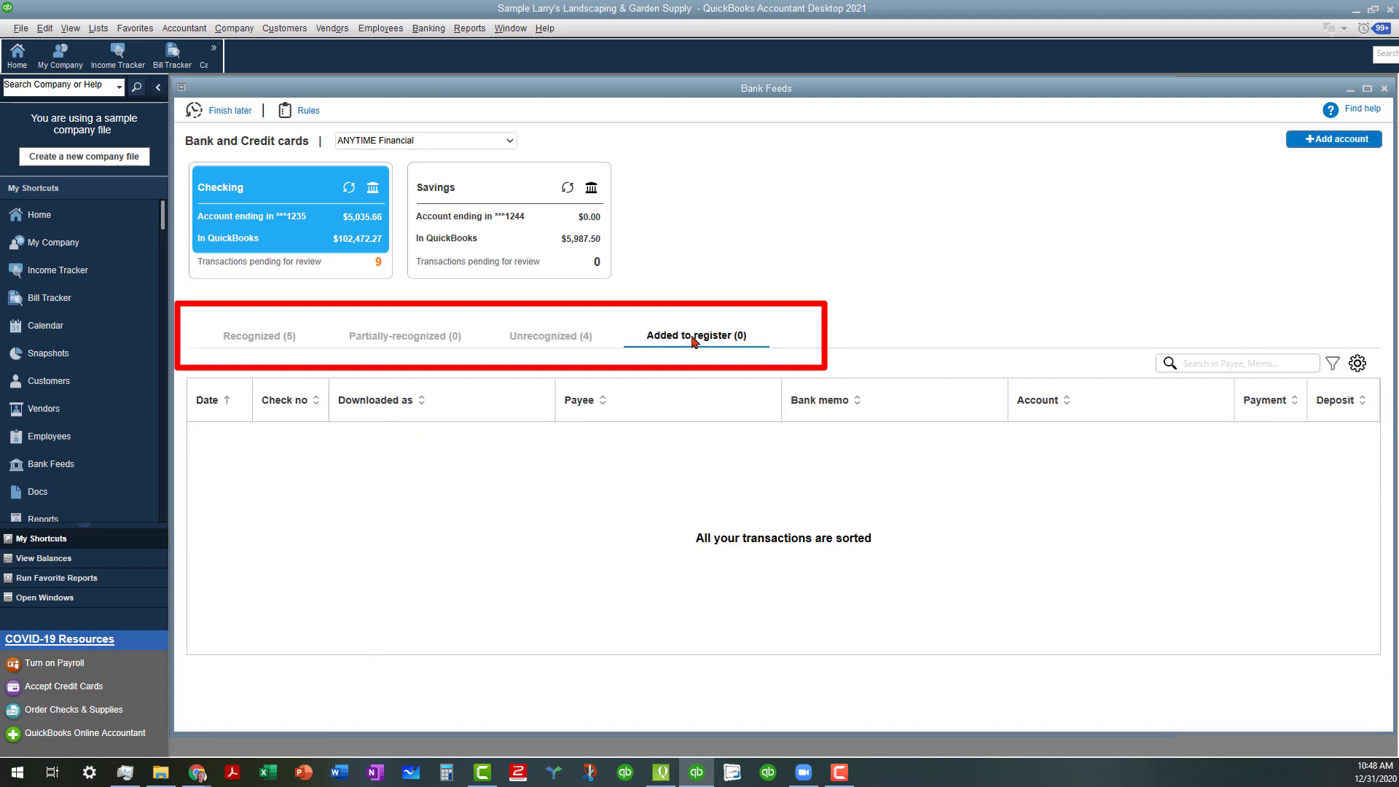
left_click(260, 339)
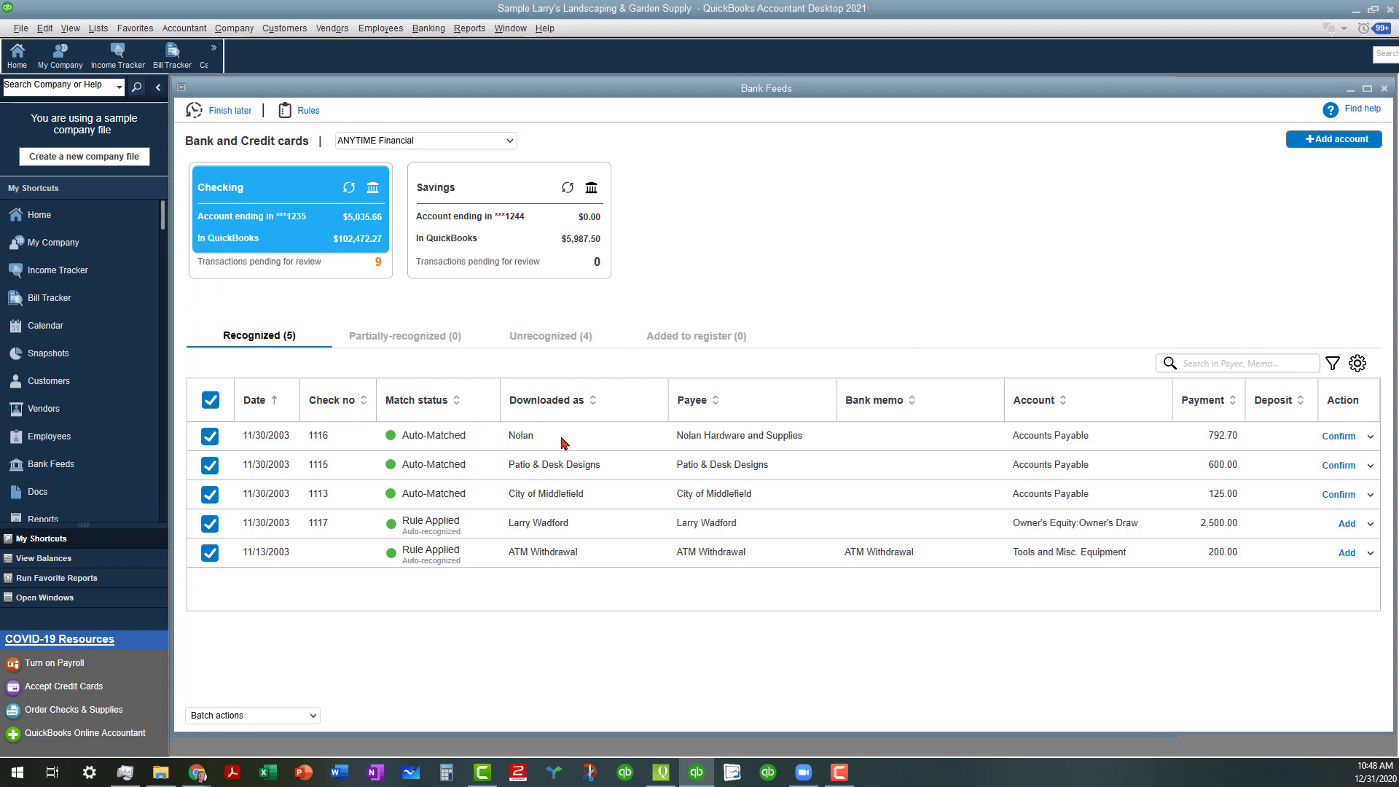
- Inspect the 792.70 bill payment matched to Nolan check 1116, then reopen its Action menu
left_click(1371, 438)
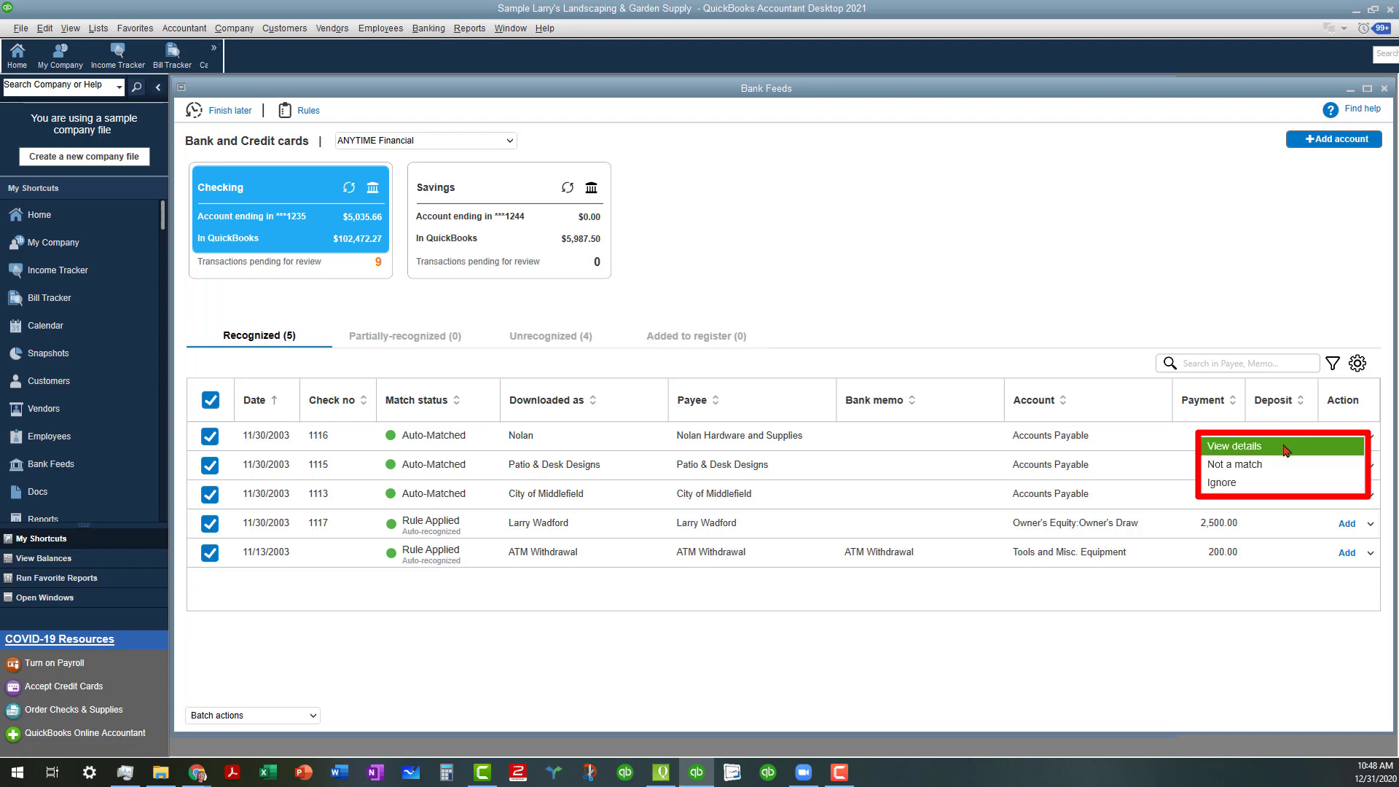
left_click(1248, 447)
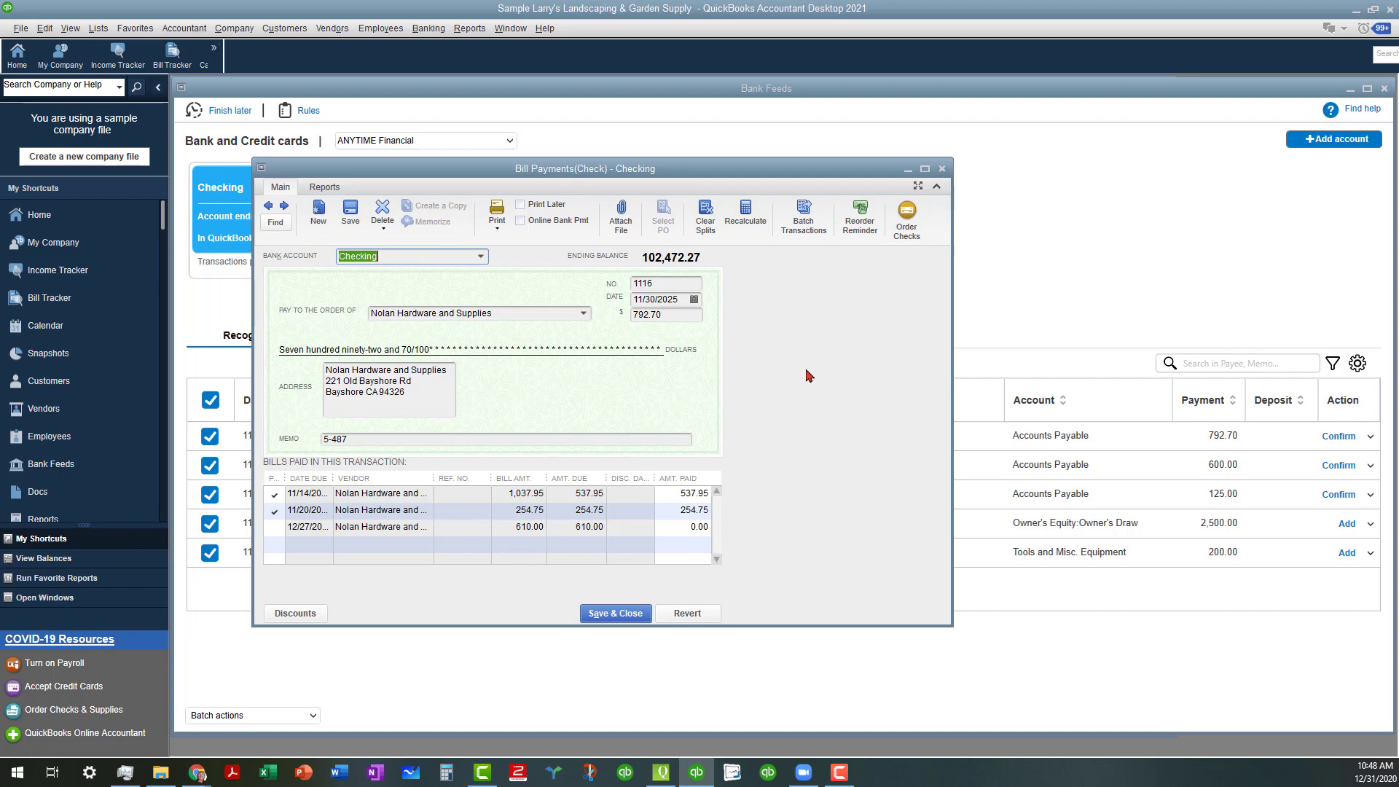
left_click(942, 170)
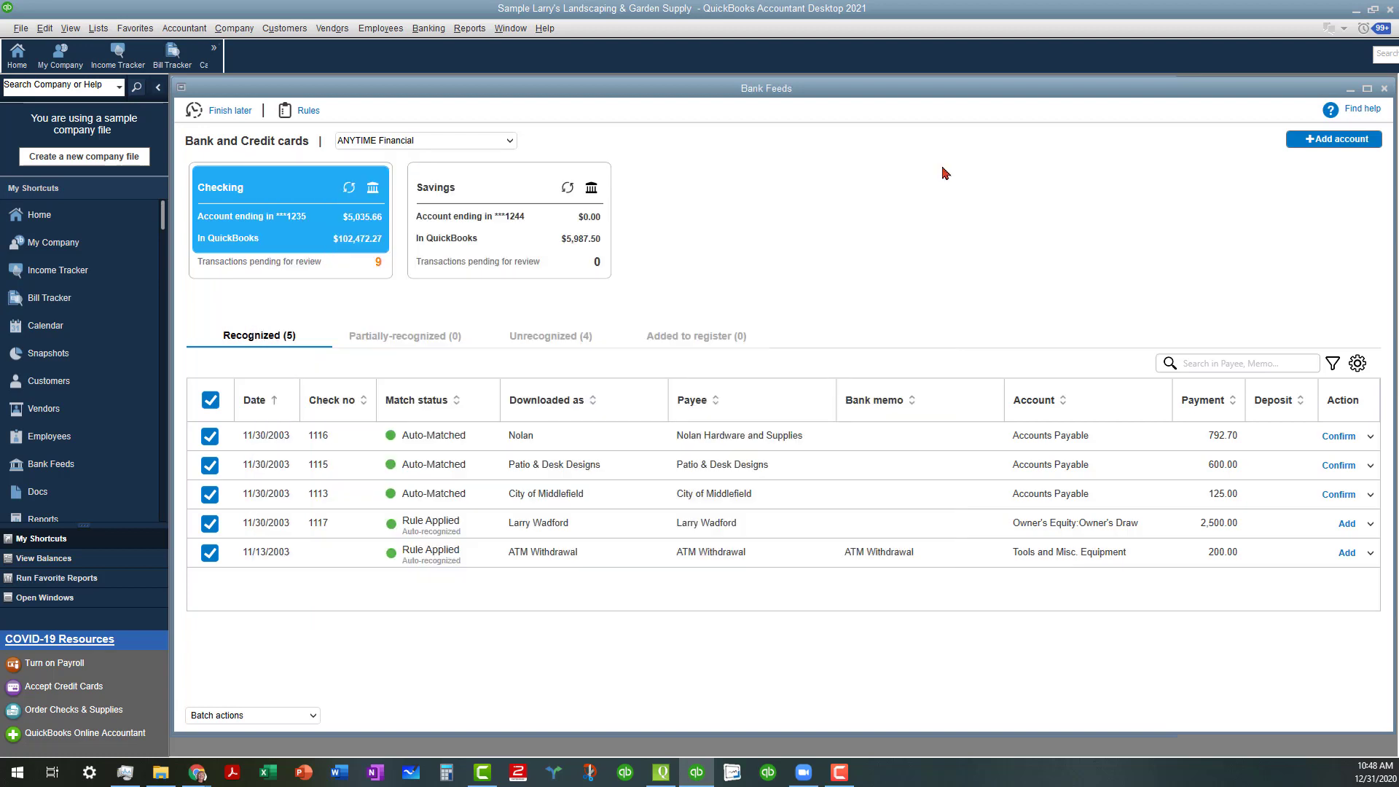
left_click(1371, 438)
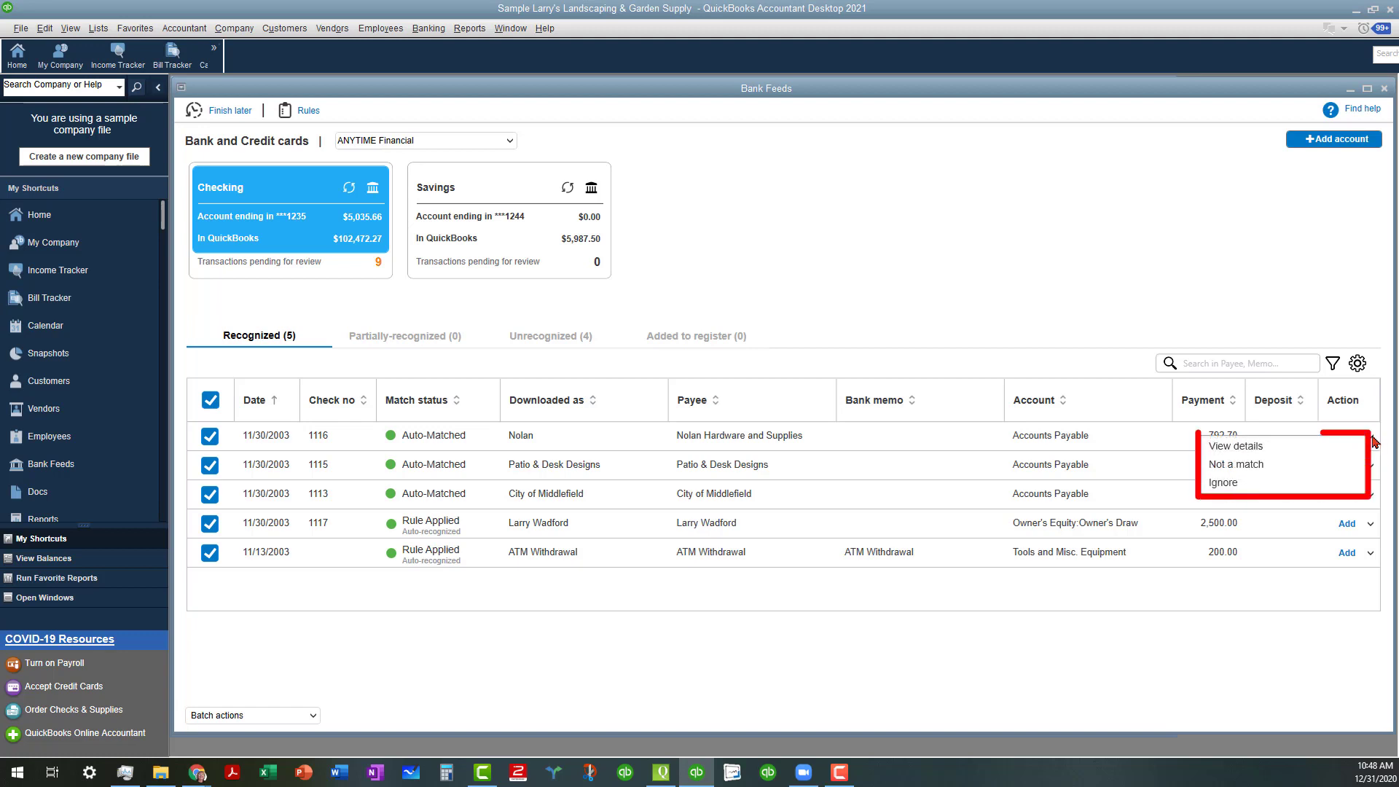
- Mark check 1116 as Not a match and show its actions among the five Unrecognized transactions
left_click(1249, 472)
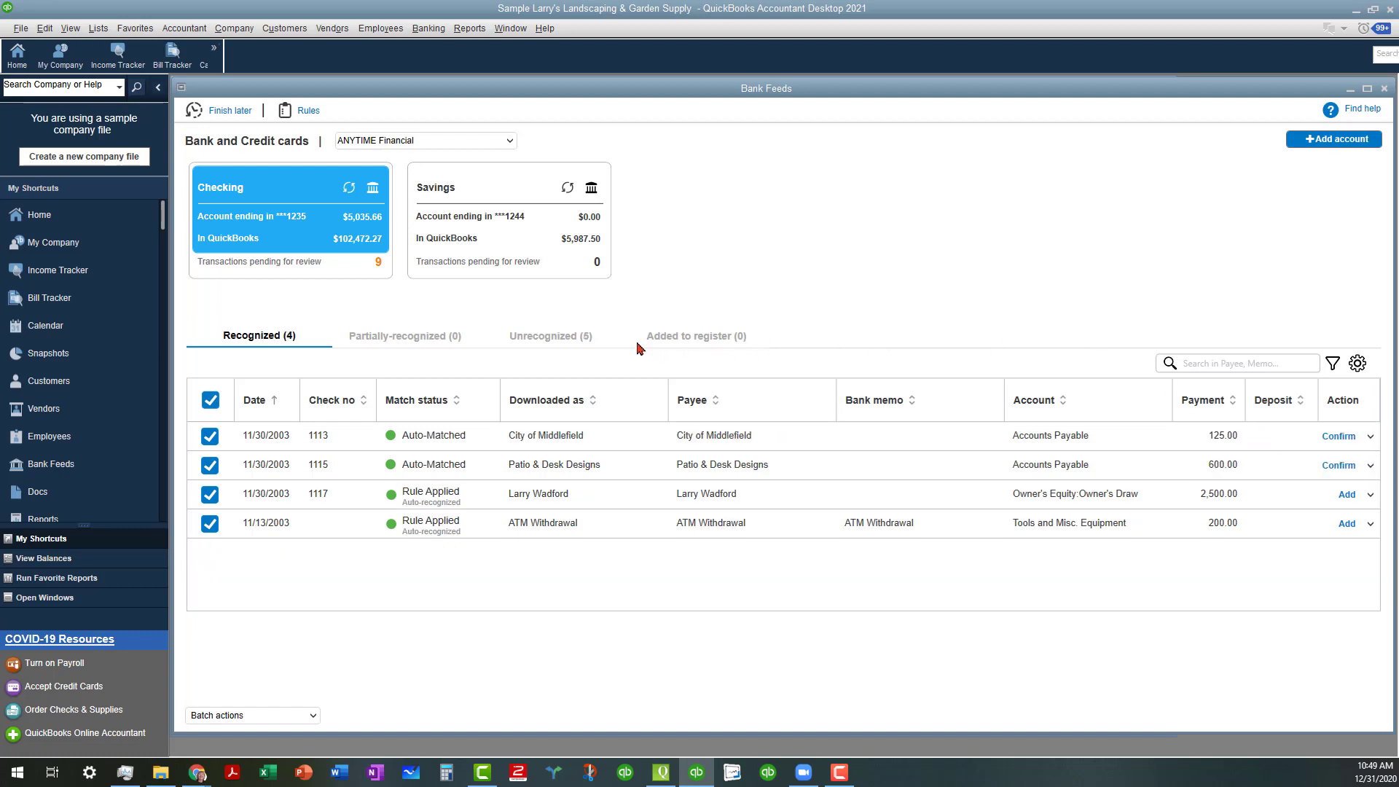
left_click(548, 340)
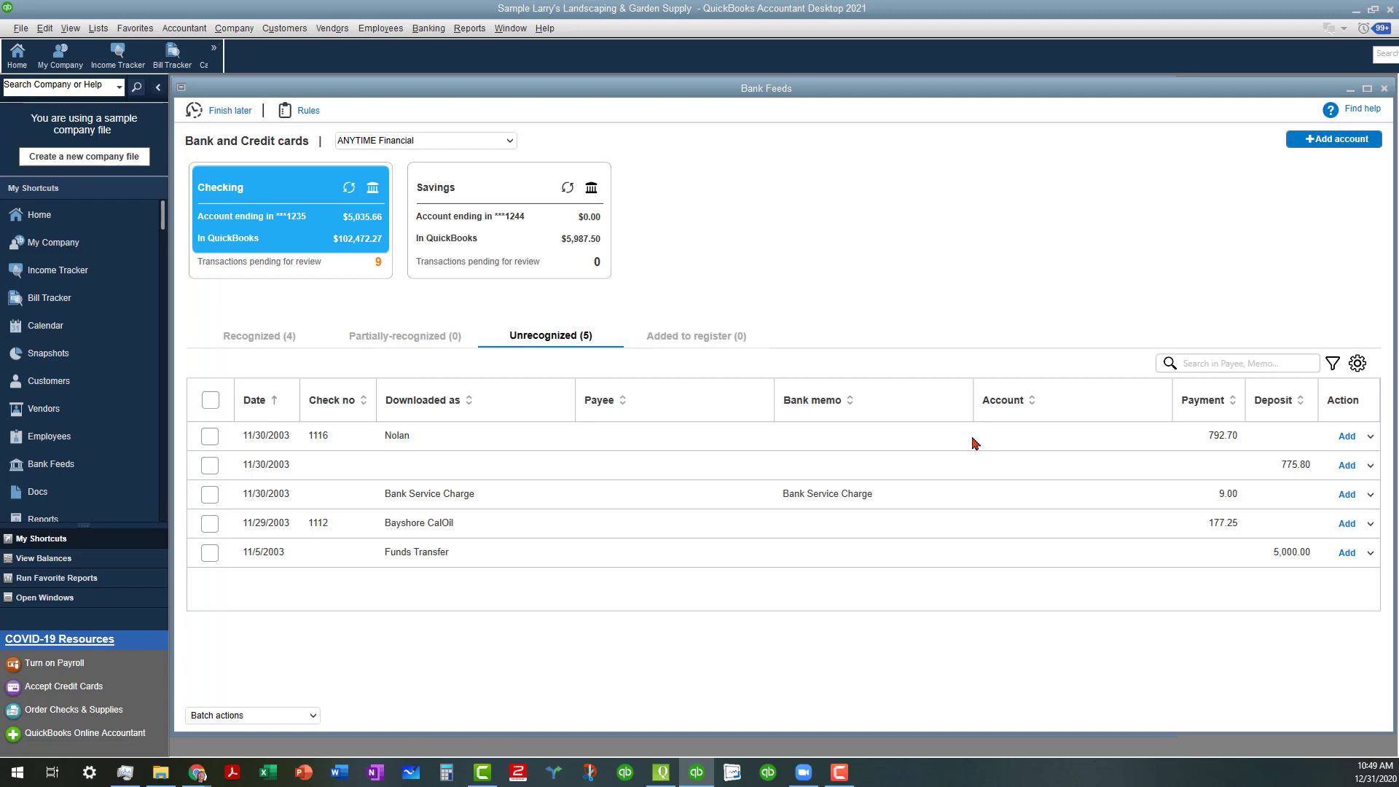
left_click(1370, 437)
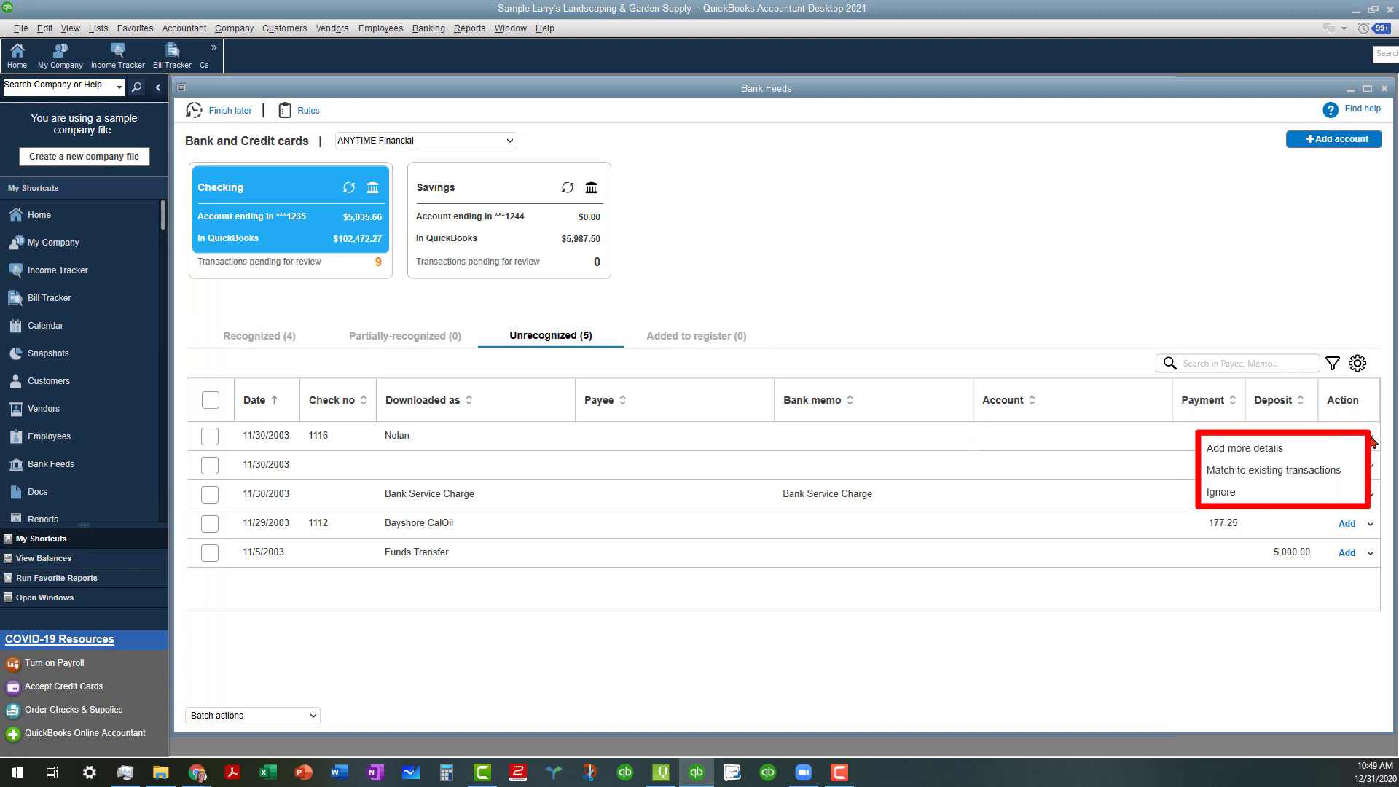
- In the Add/Match window, search existing transactions for 'nolan'
left_click(1256, 472)
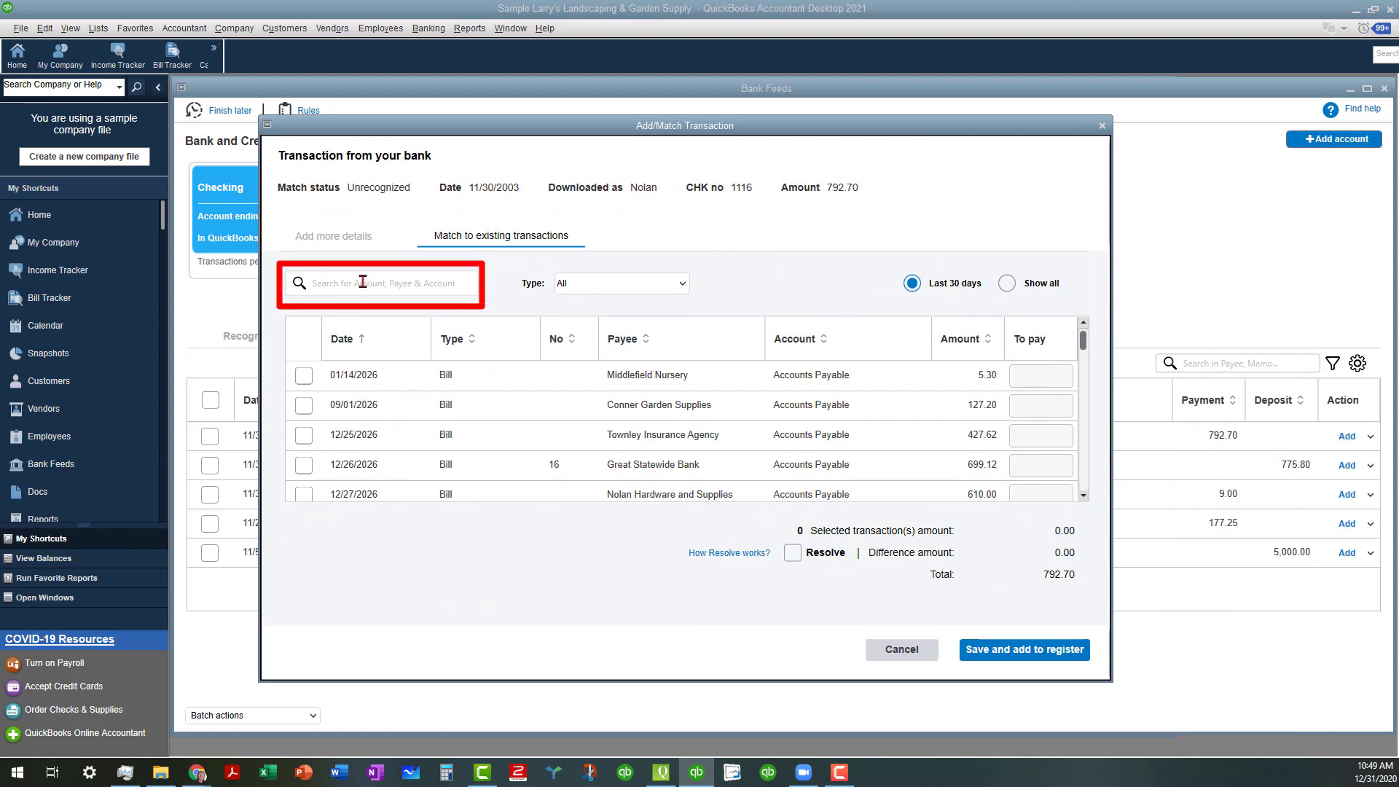
mouse_move(586, 130)
left_mouse_down()
mouse_move(834, 115)
mouse_move(558, 141)
mouse_move(1024, 93)
mouse_move(783, 131)
mouse_move(947, 89)
mouse_move(660, 131)
left_mouse_up()
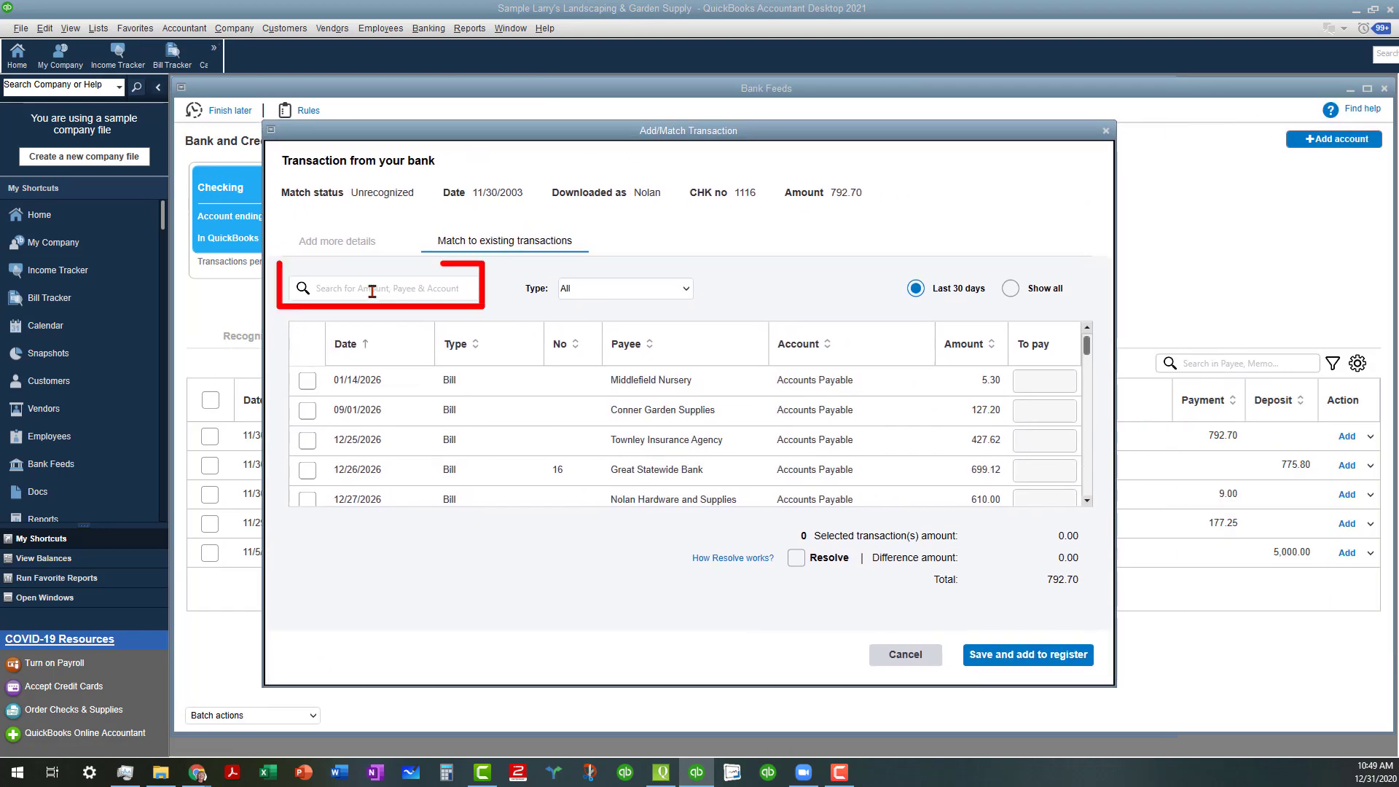
left_click(373, 289)
type("nolan")
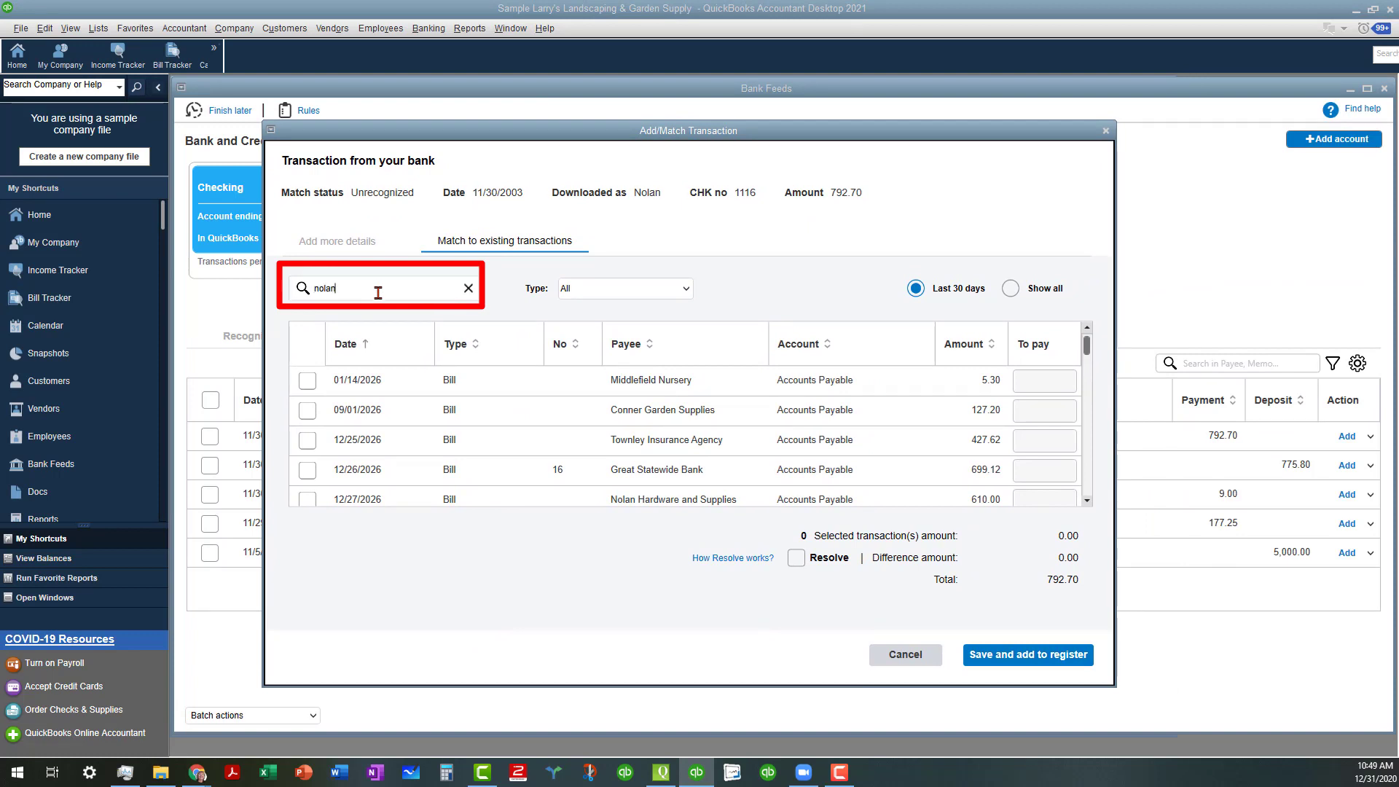
key("Return")
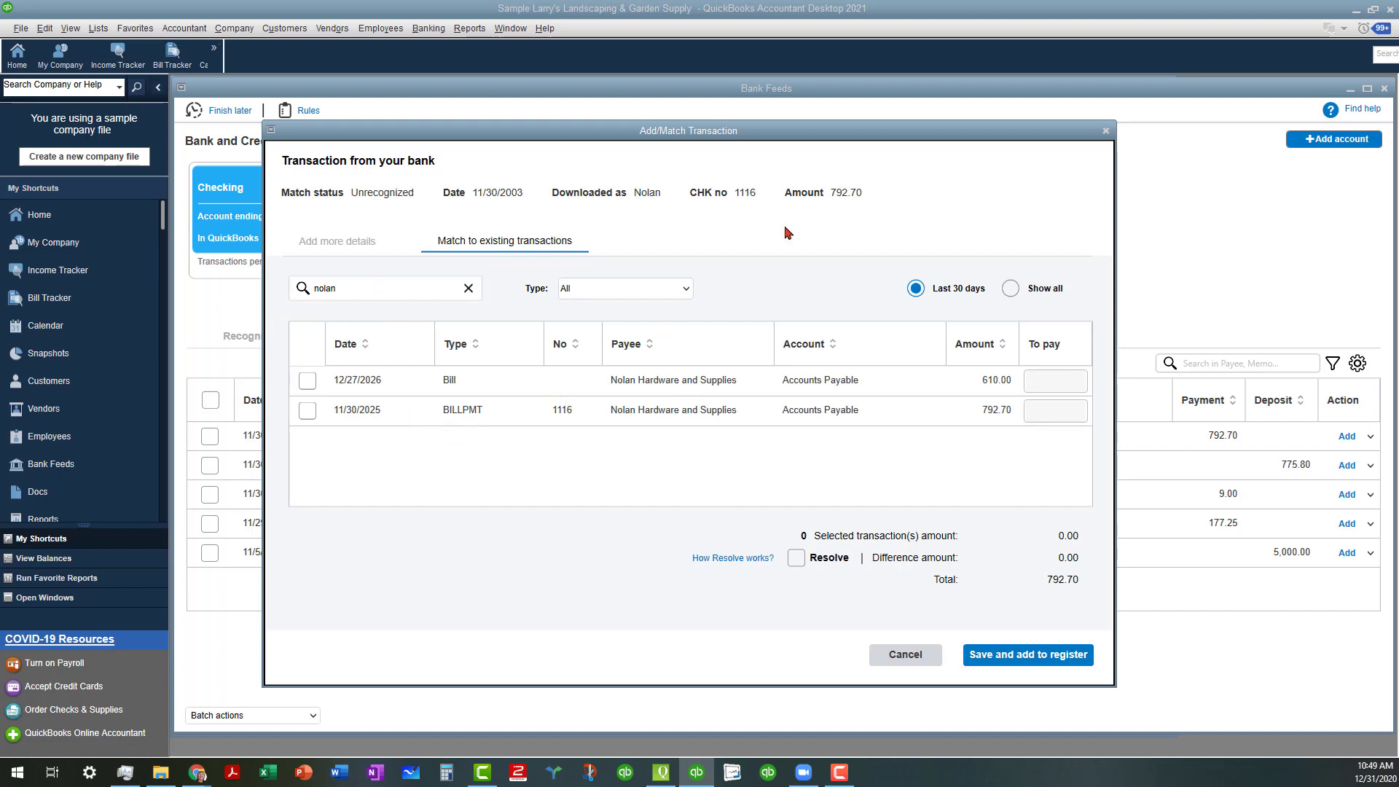
- Tick the 11/30/2025 BILLPMT row and save, adding check 1116 to the register
mouse_move(895, 141)
left_mouse_down()
mouse_move(780, 162)
mouse_move(874, 153)
left_mouse_up()
mouse_move(1166, 417)
left_mouse_down()
mouse_move(1229, 463)
mouse_move(1167, 415)
left_mouse_up()
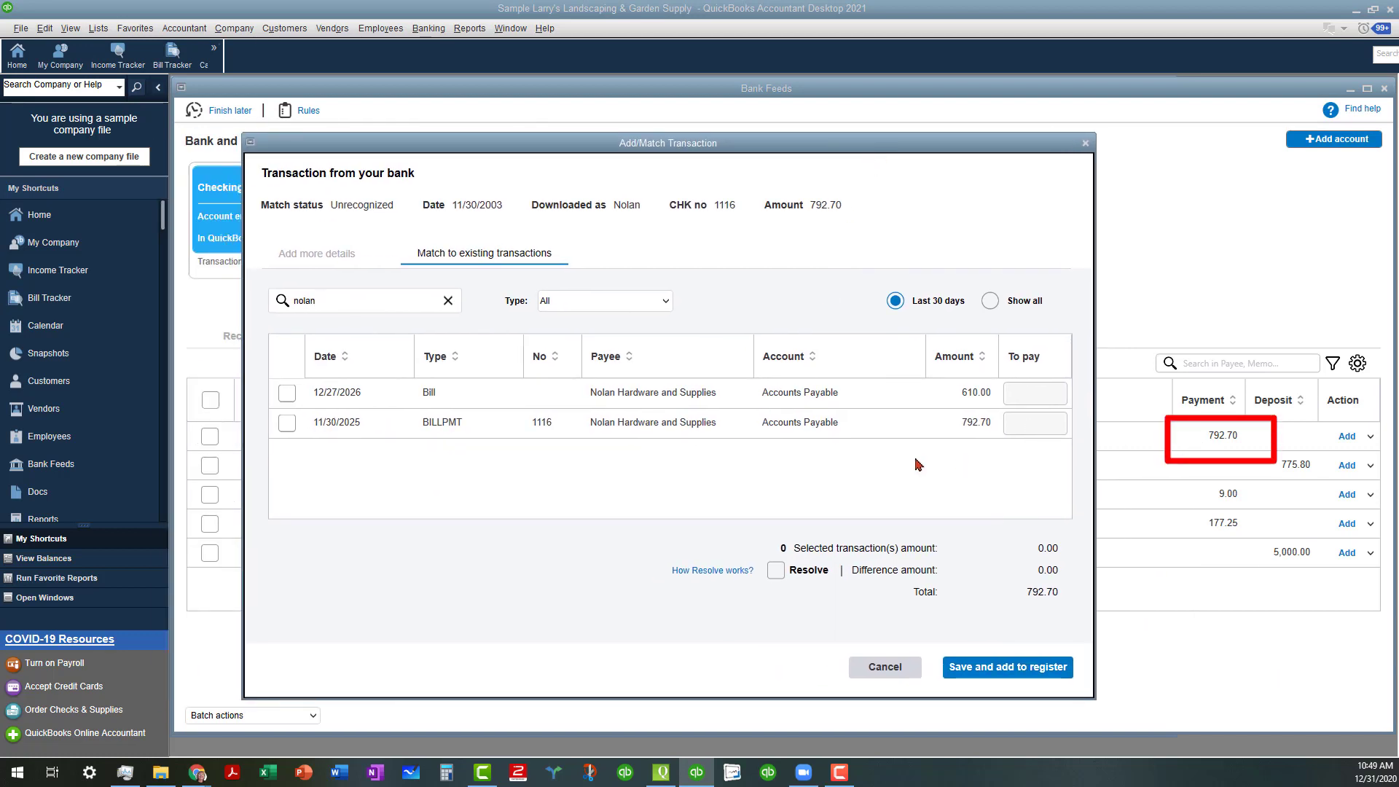
mouse_move(936, 396)
left_mouse_down()
mouse_move(1046, 430)
mouse_move(1033, 425)
left_mouse_up()
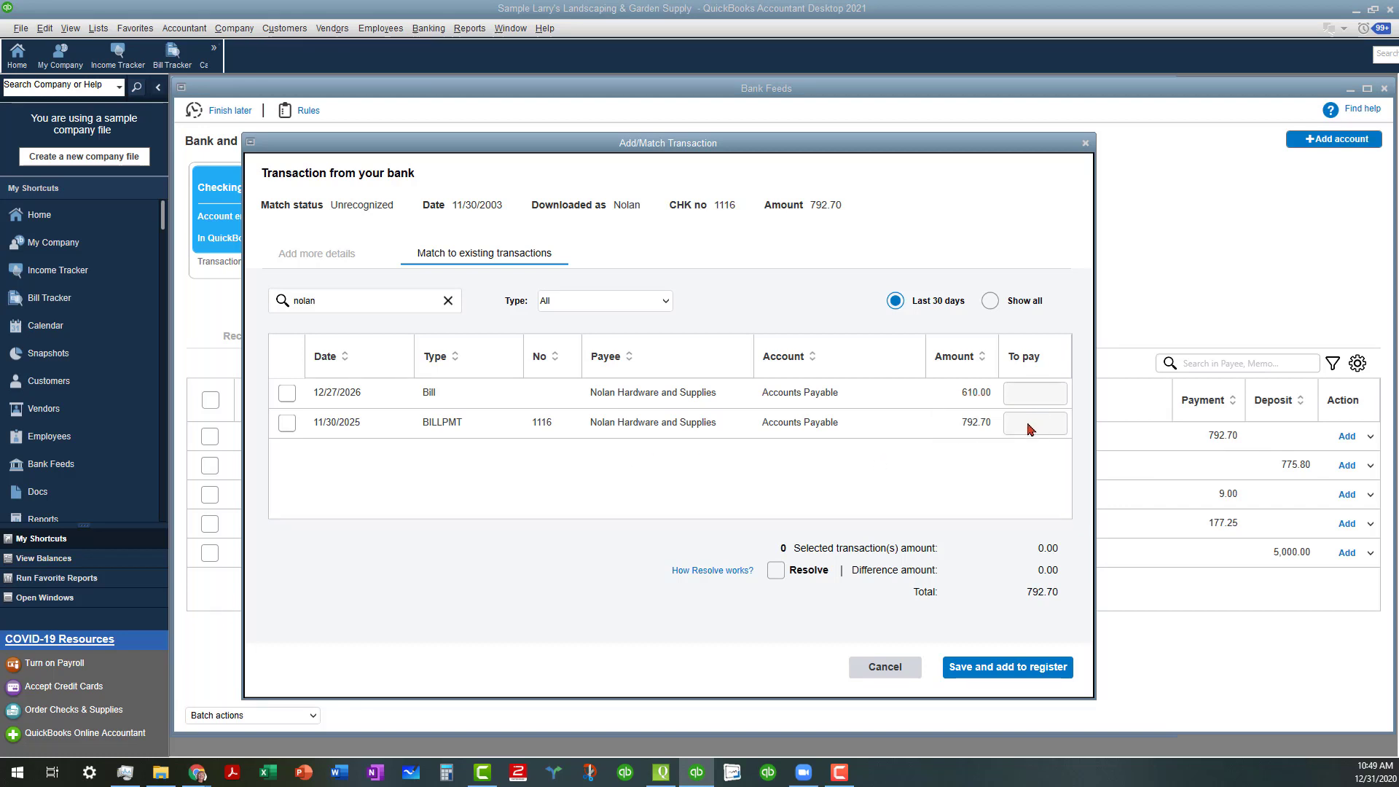
mouse_move(270, 430)
left_mouse_down()
mouse_move(838, 395)
mouse_move(288, 427)
left_mouse_up()
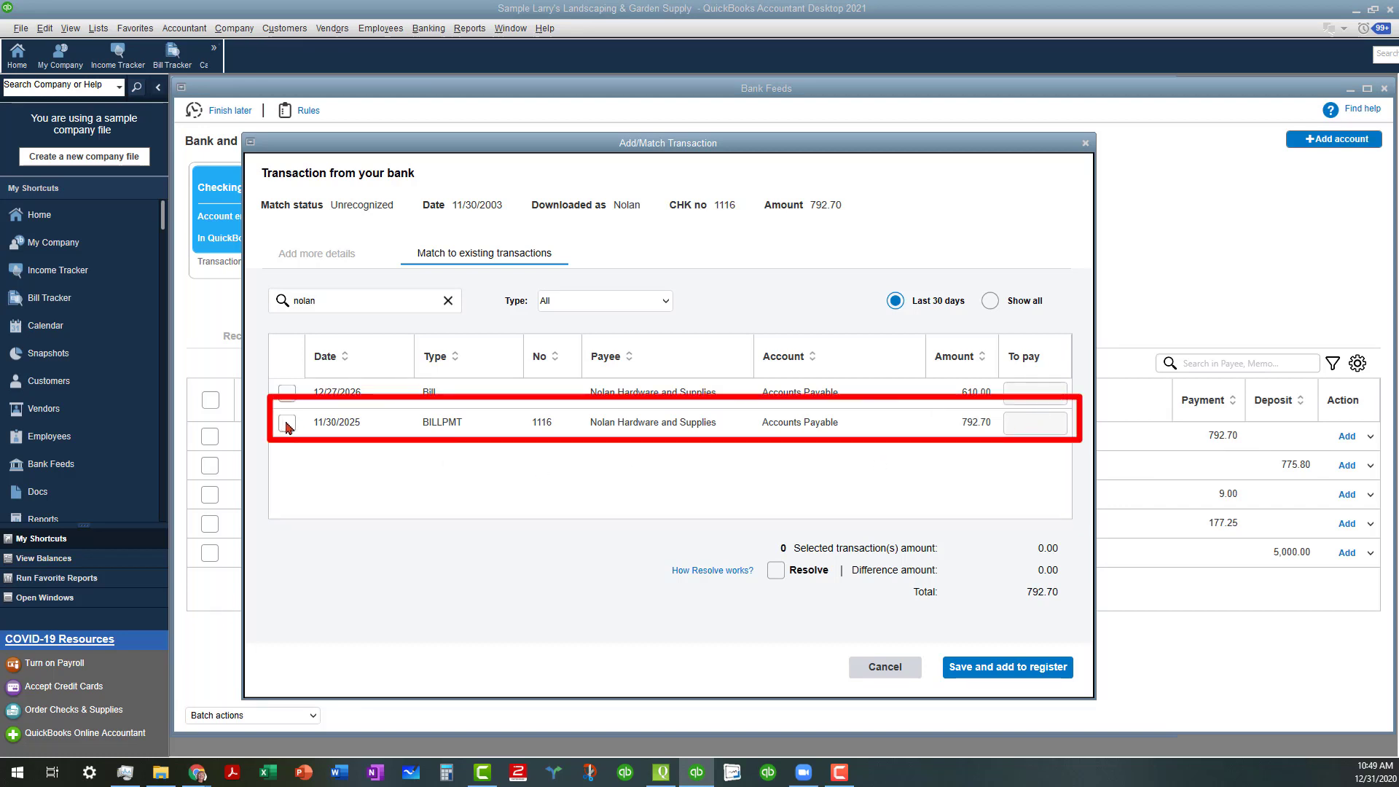
left_click(287, 424)
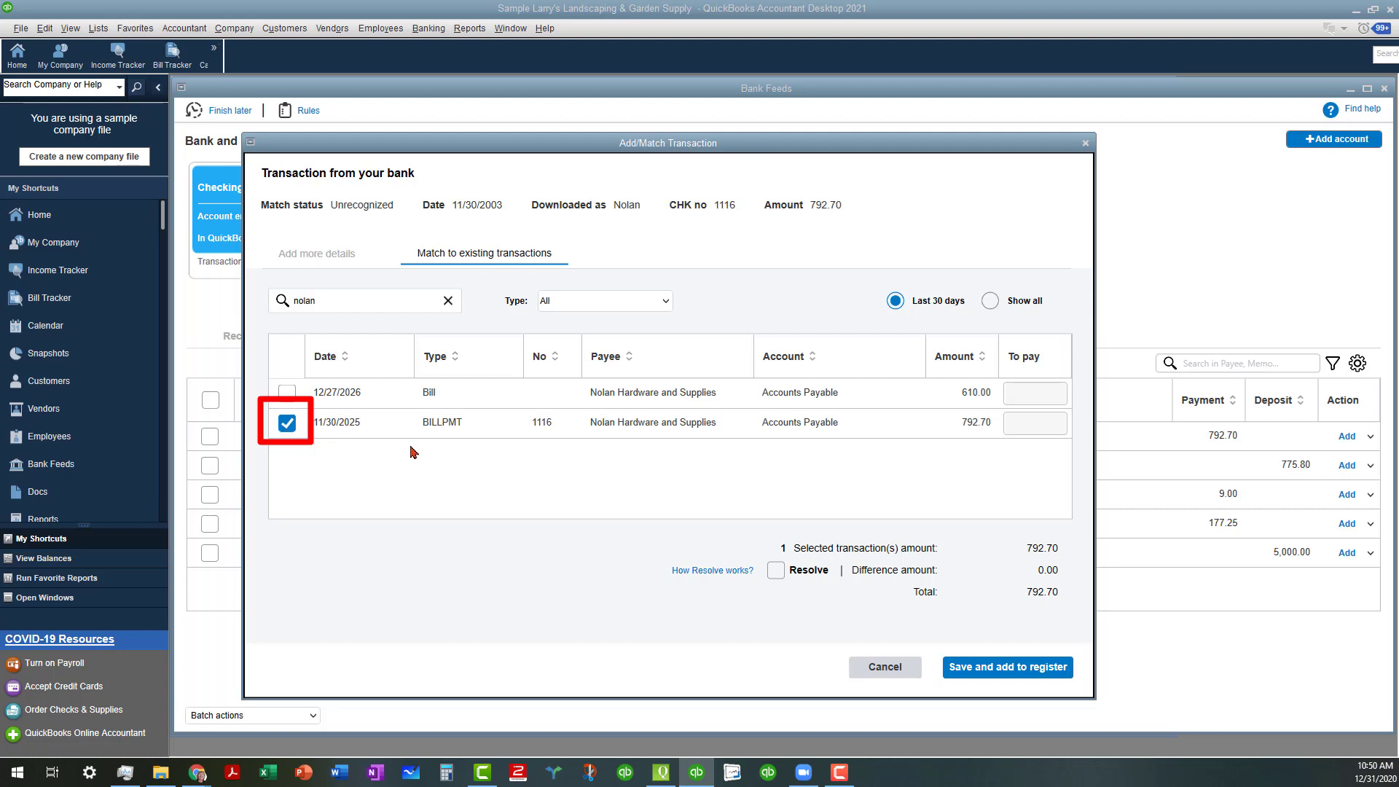
left_click(1008, 669)
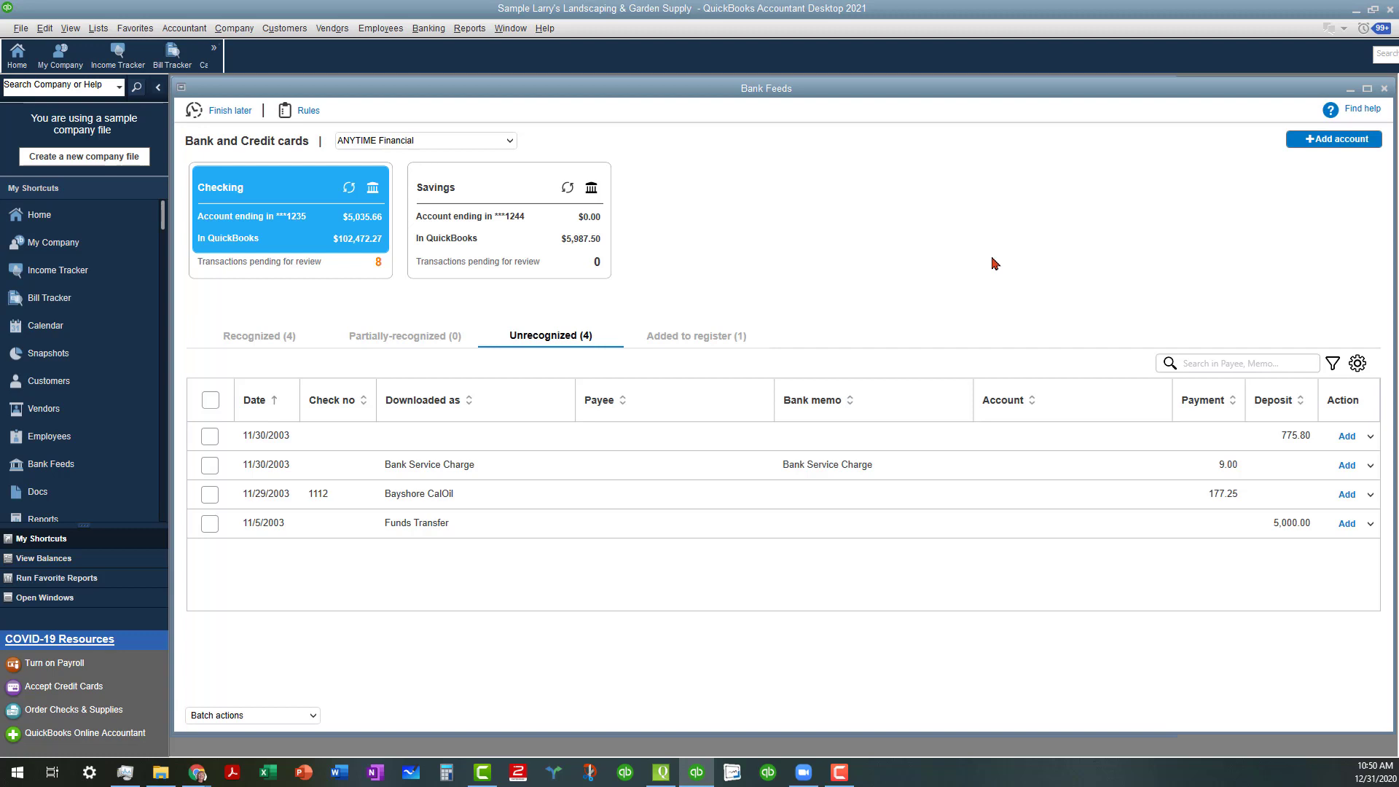
- Confirm the recognized City of Middlefield check 1113 match for 125.00
left_click(696, 341)
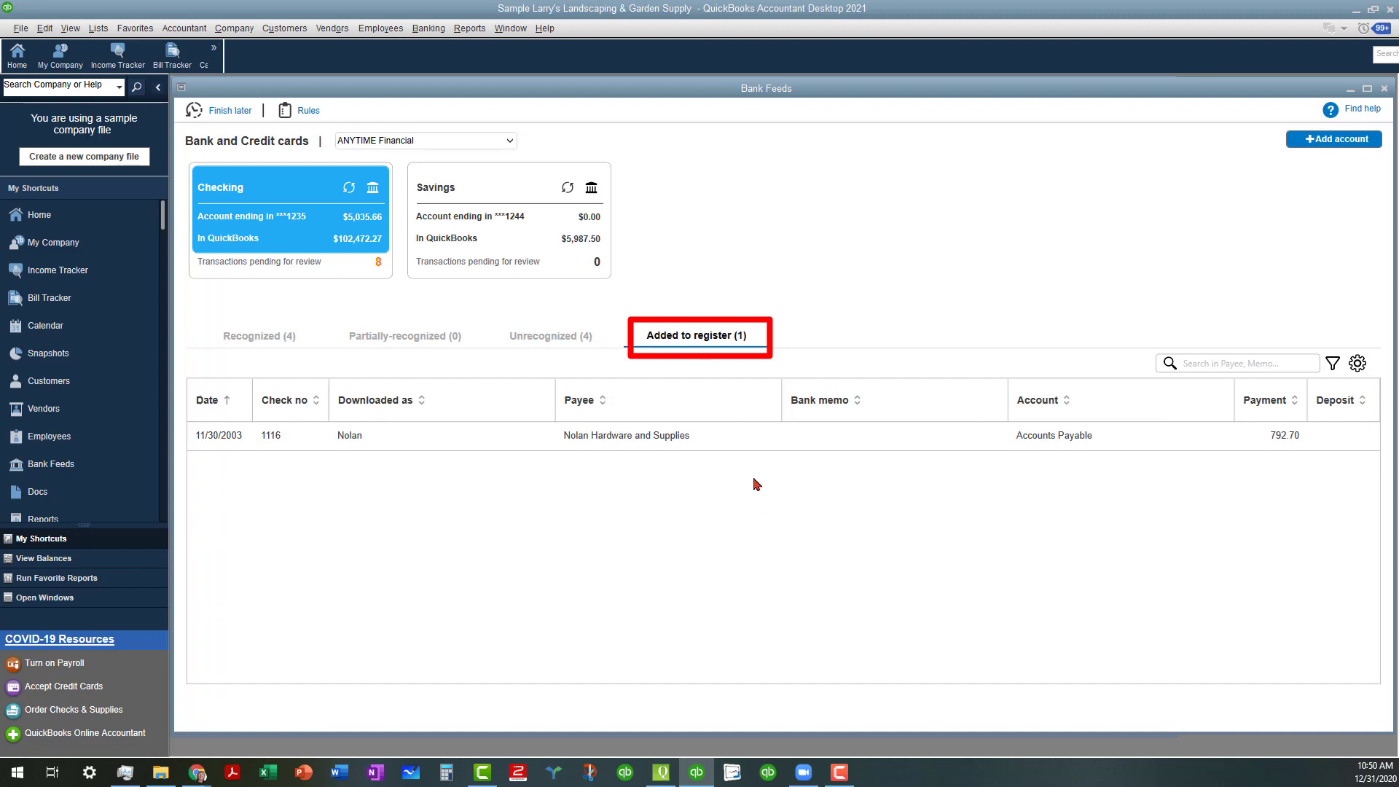
left_click(250, 337)
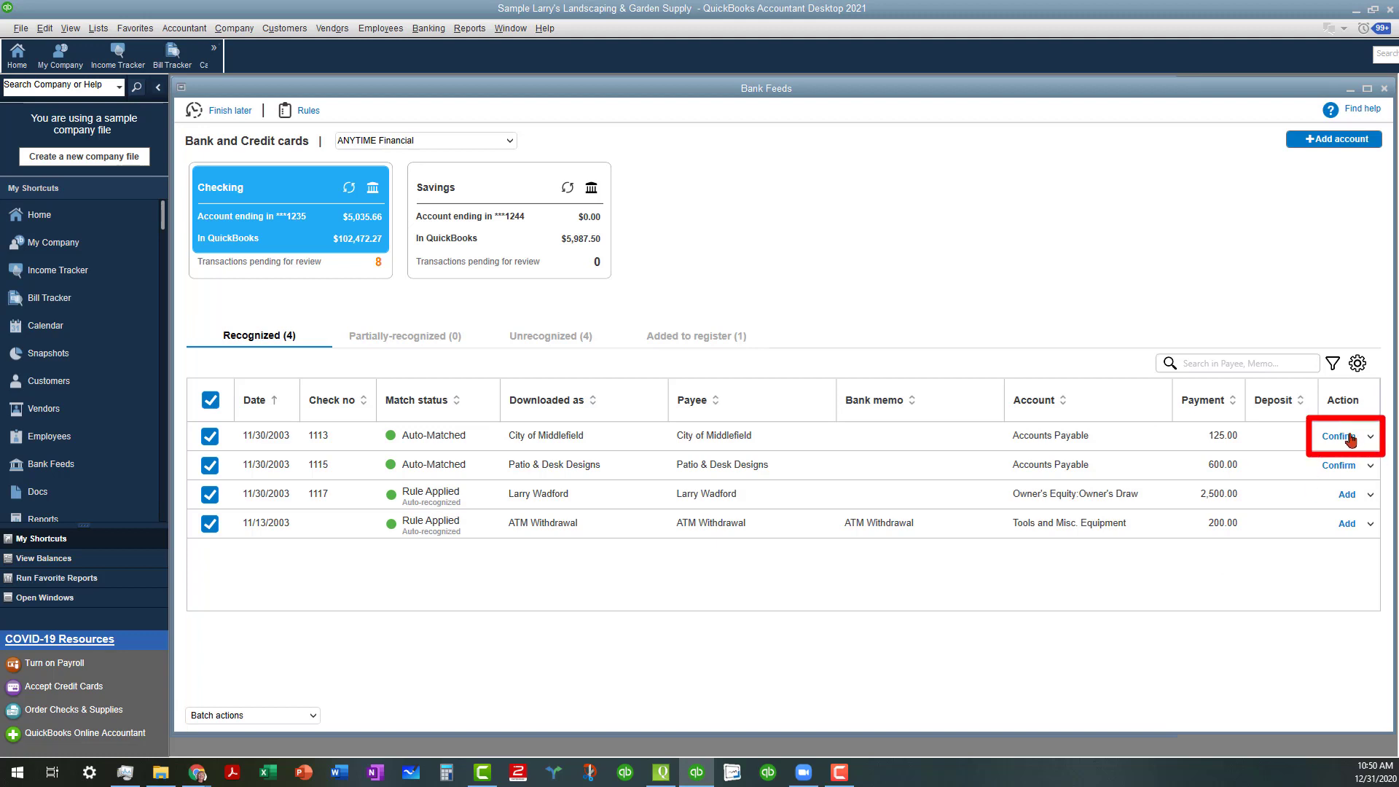
left_click(1372, 439)
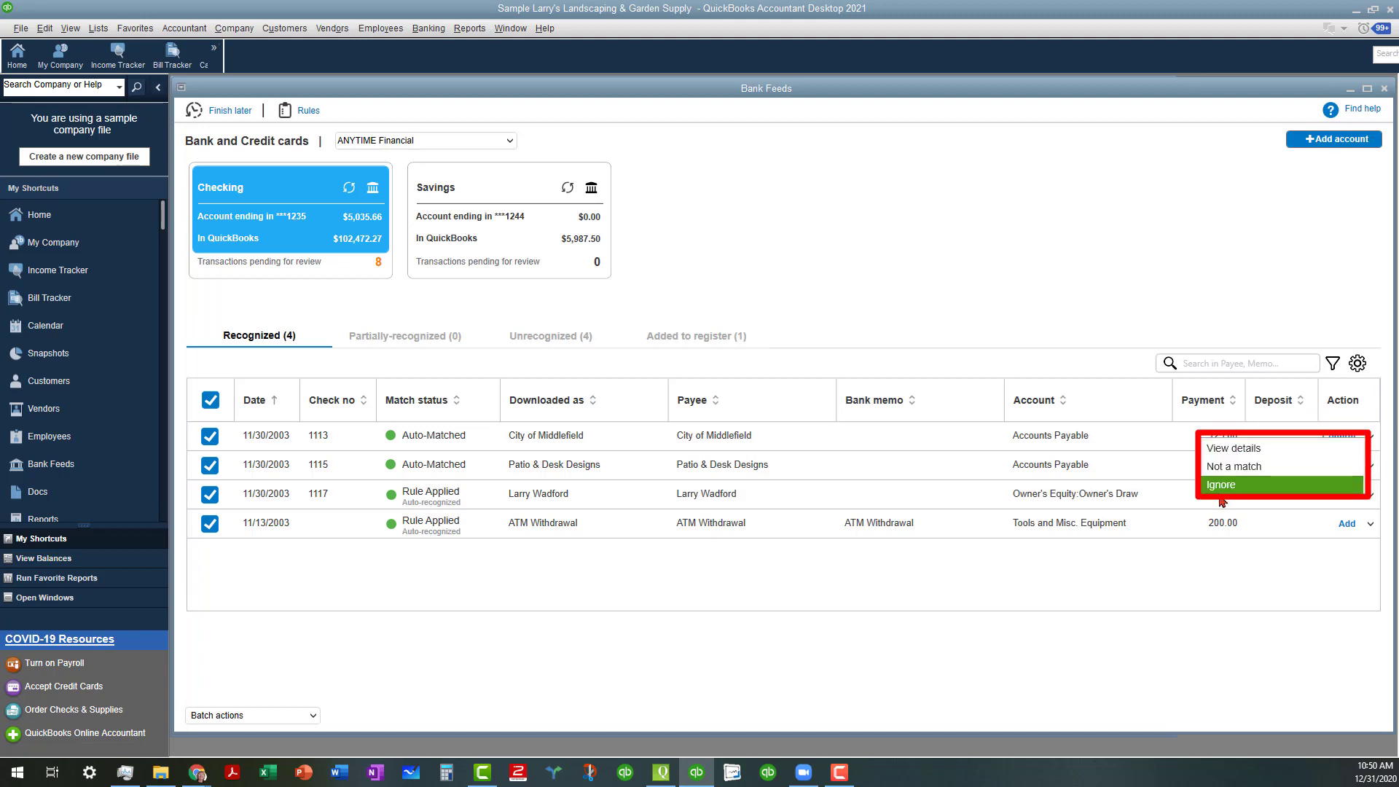
left_click(1209, 301)
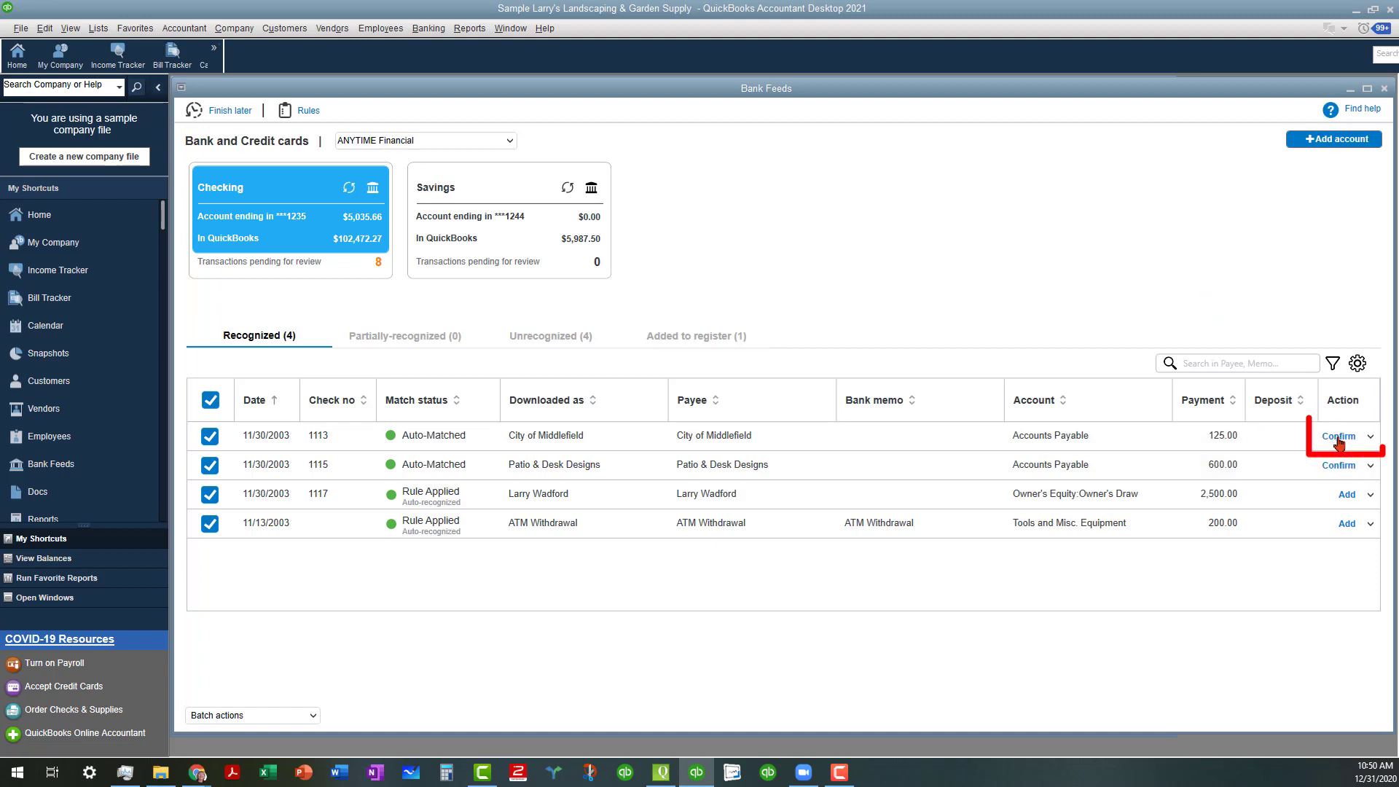
left_click(1338, 437)
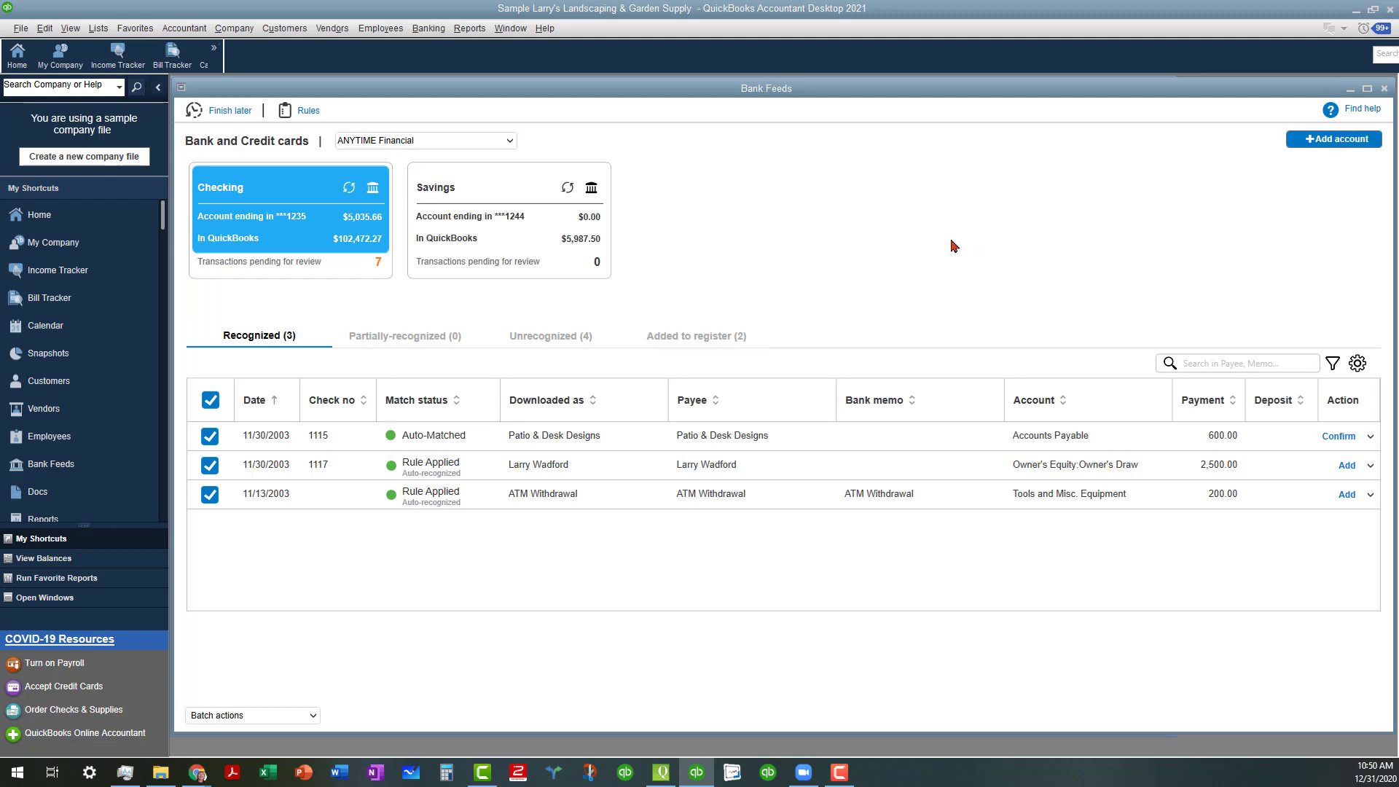
- Open the empty Rules list and preview a new rule's Money in/Money out options, then cancel it
left_click(308, 113)
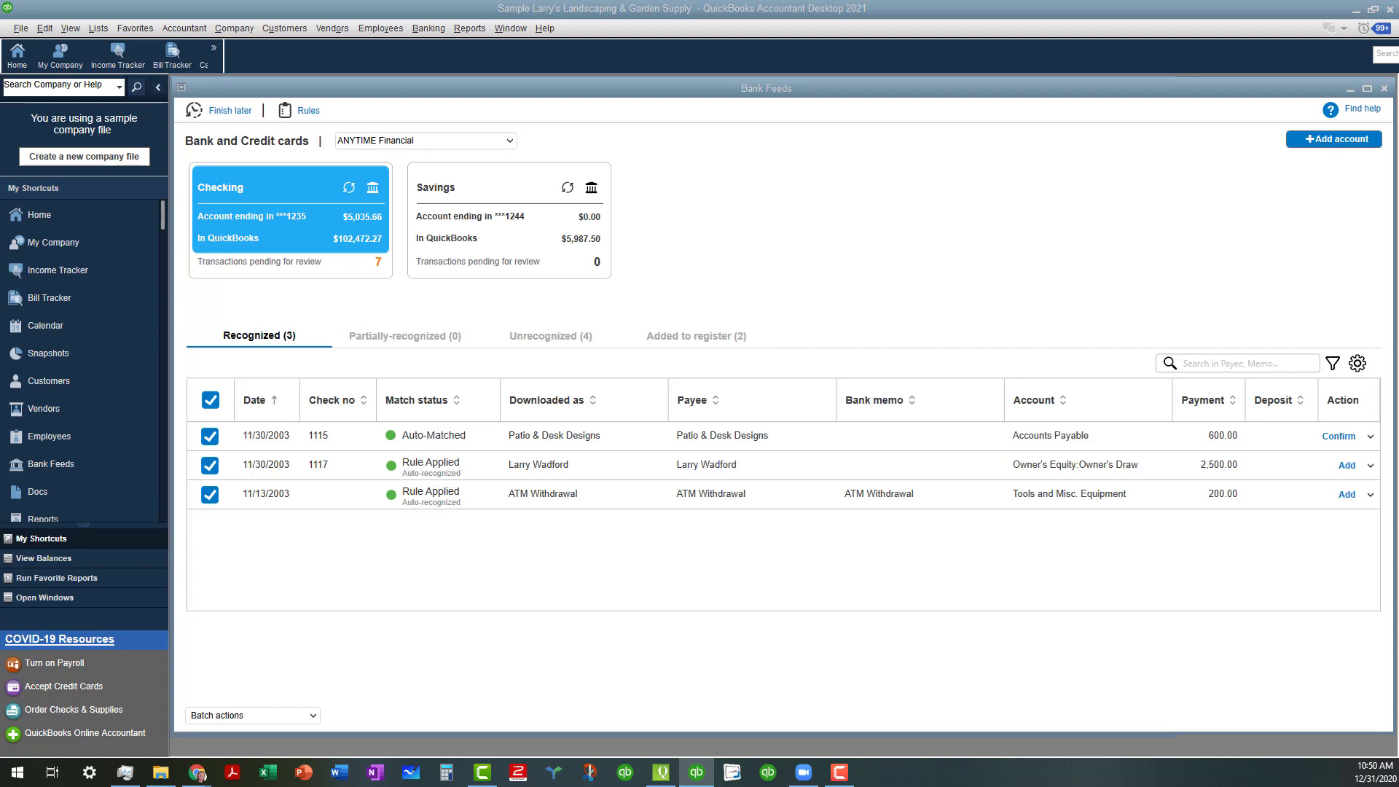
left_click_drag(572, 259, 674, 130)
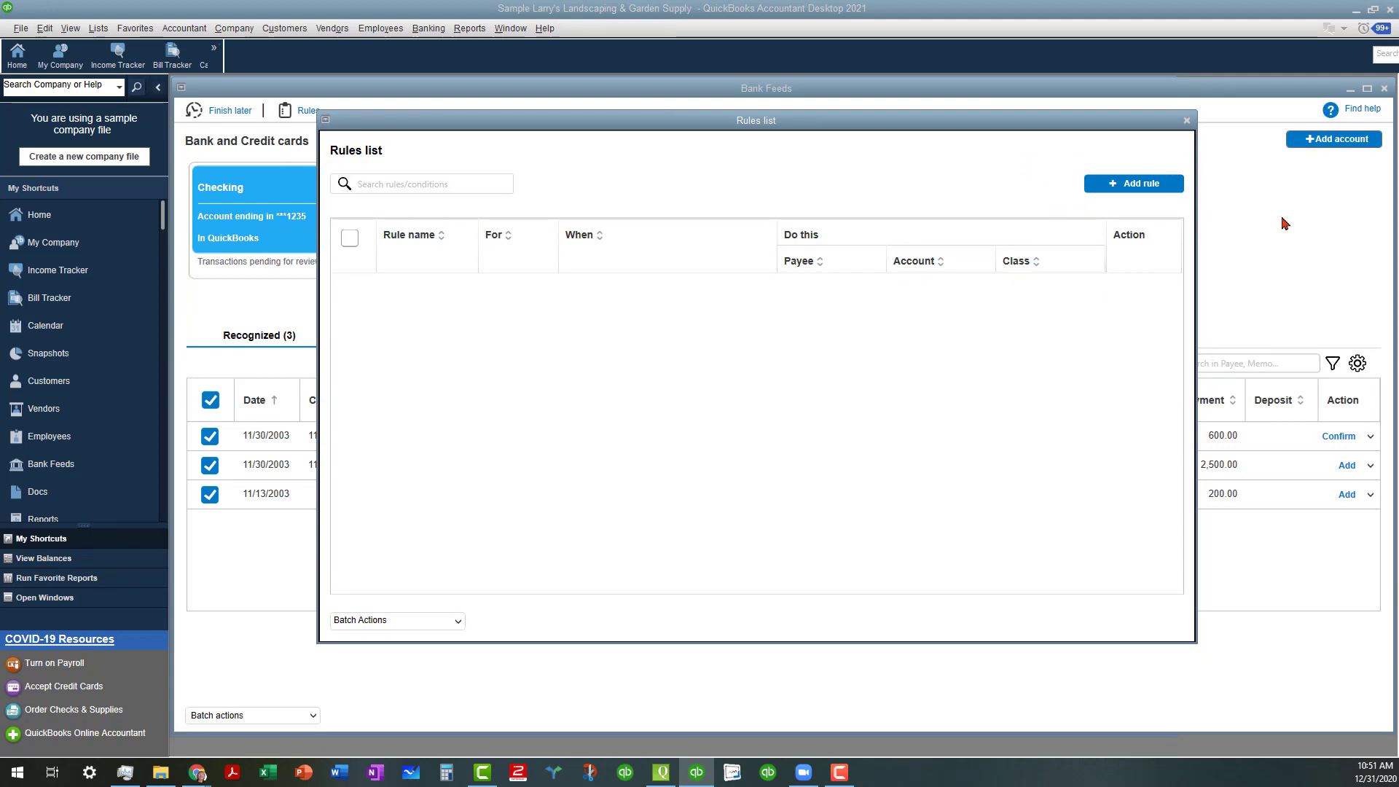
left_click(1143, 185)
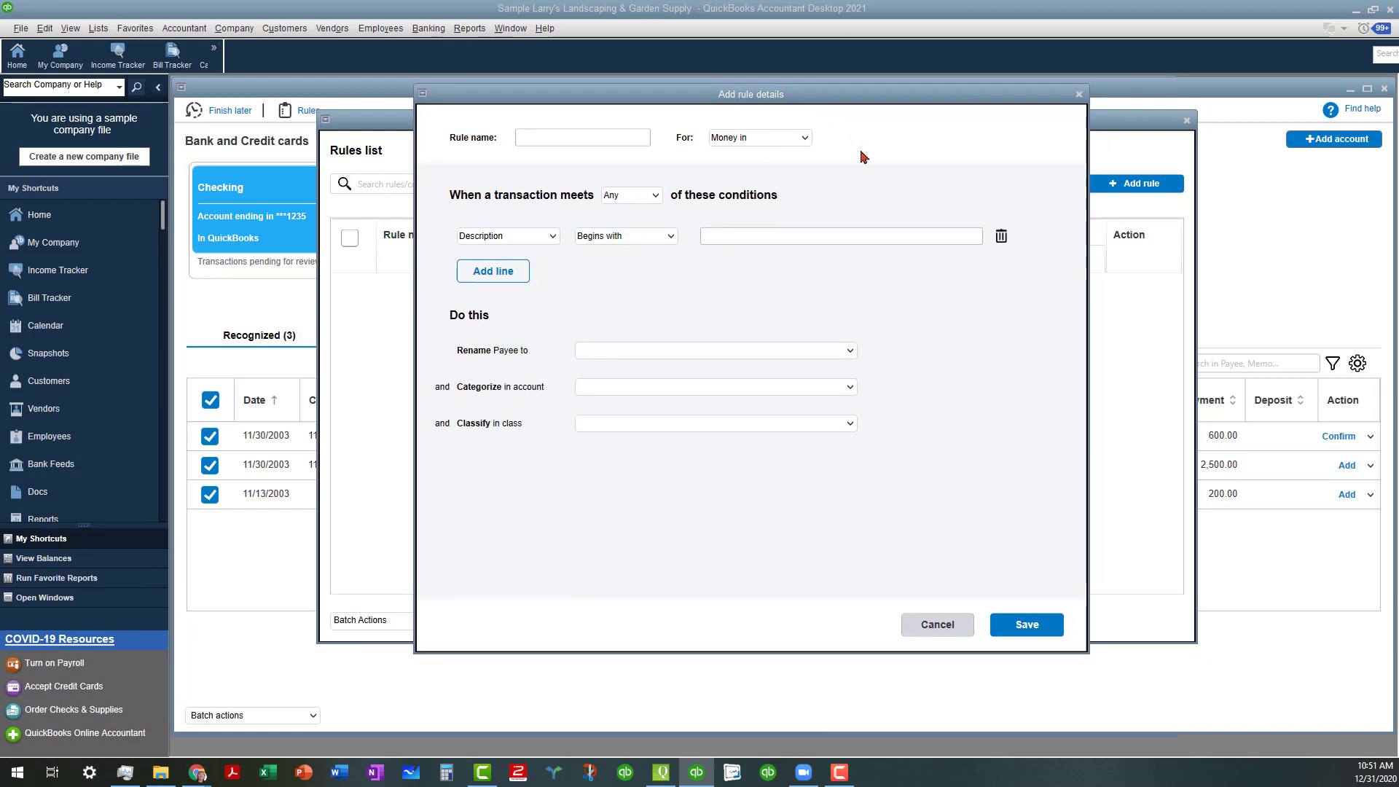
left_click(806, 137)
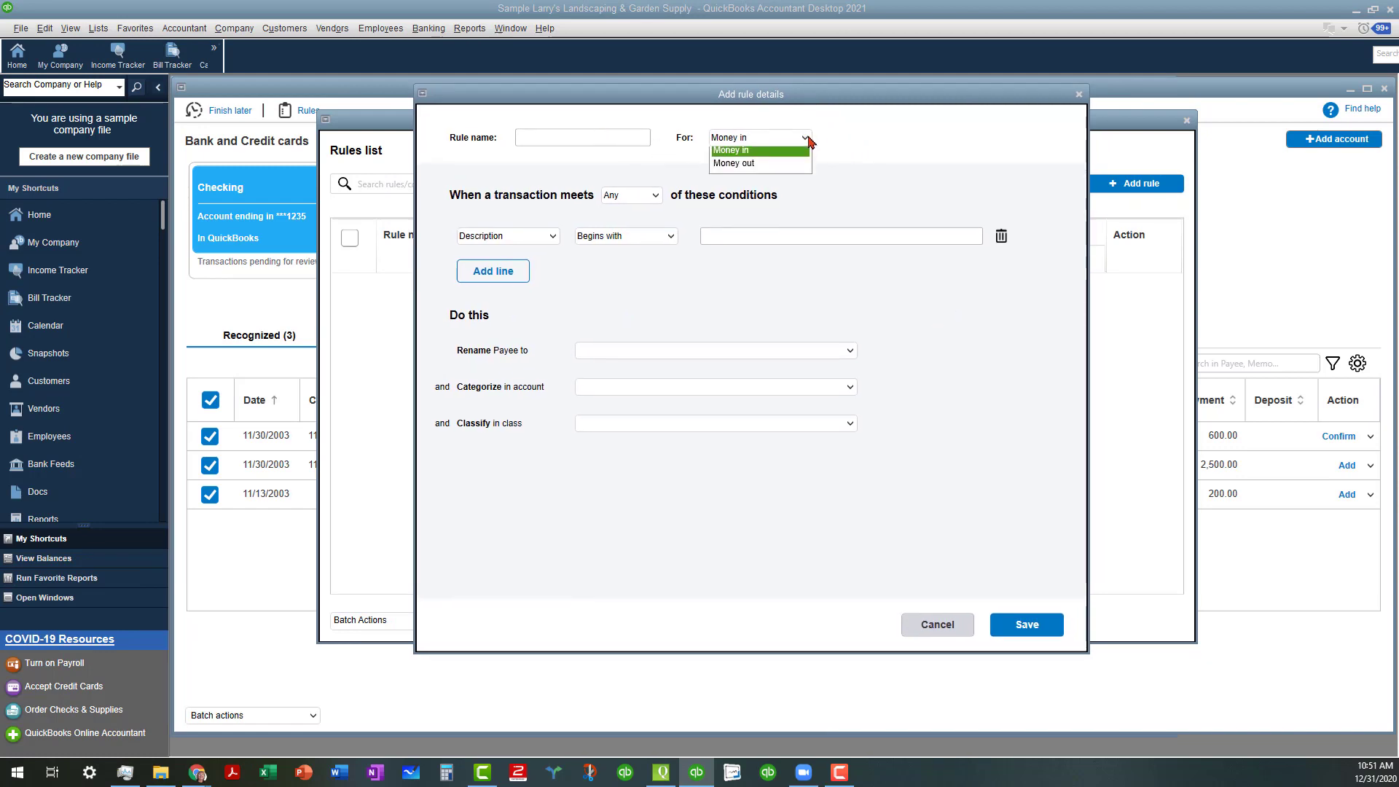
left_click(798, 182)
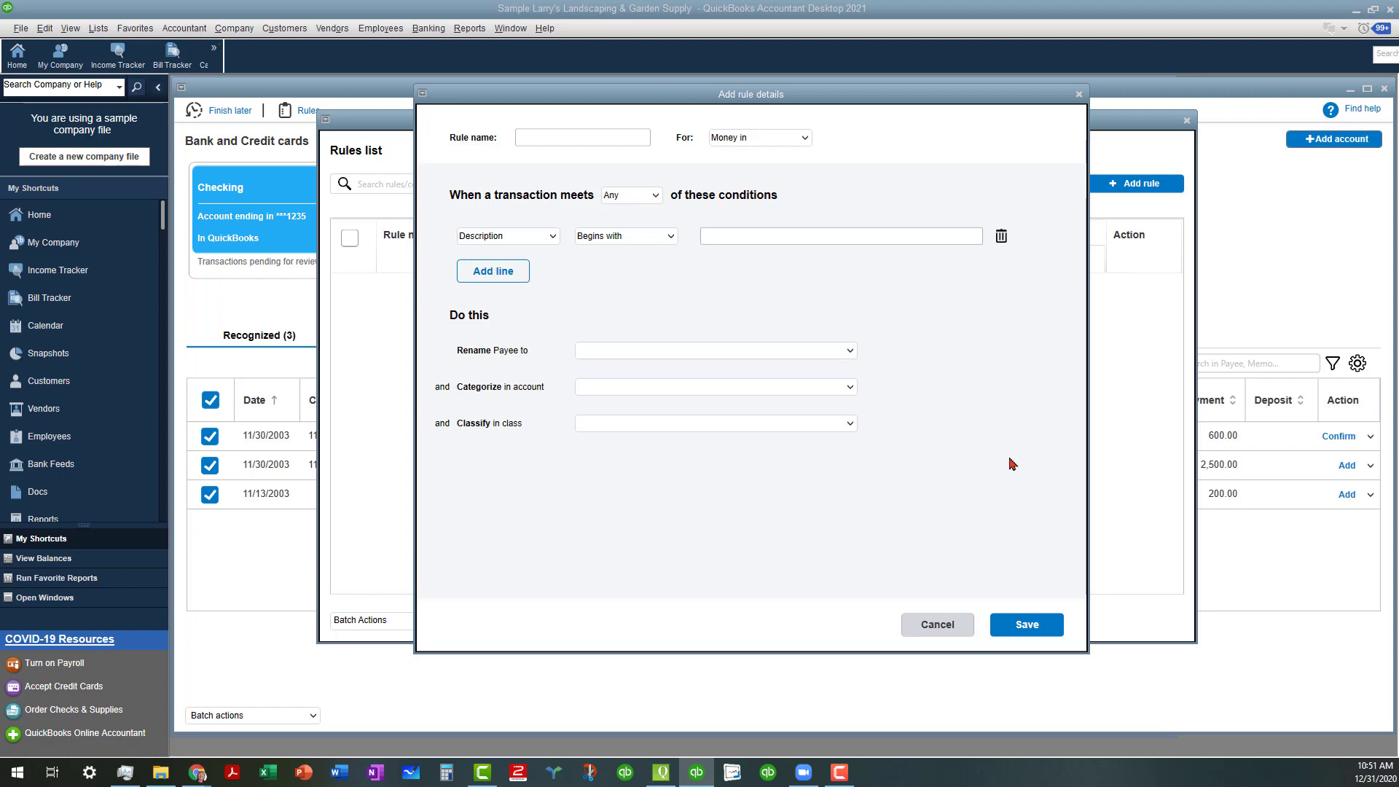
left_click(938, 624)
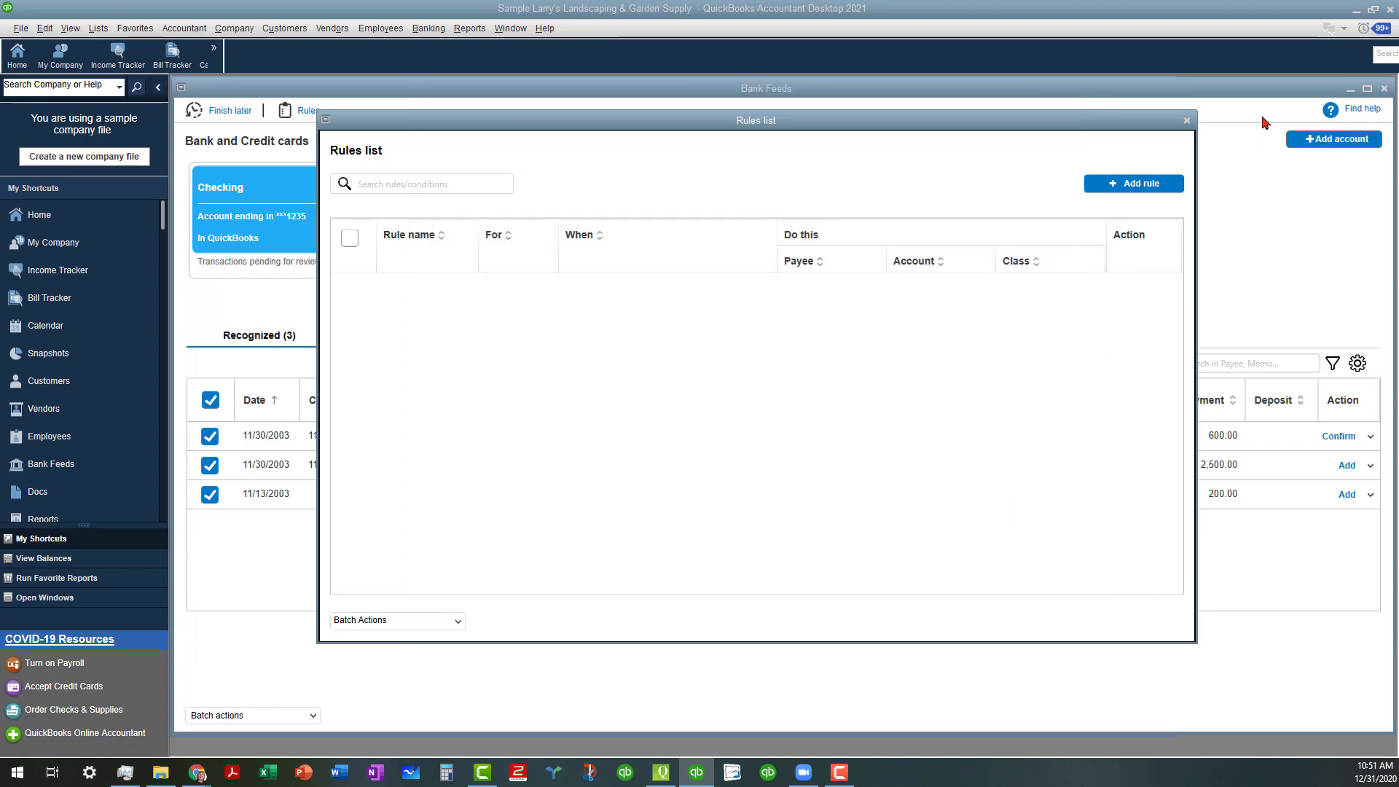
- Close the Rules list, refresh Savings bank data, and switch to the Intuit bank feeds support article
left_click(1186, 122)
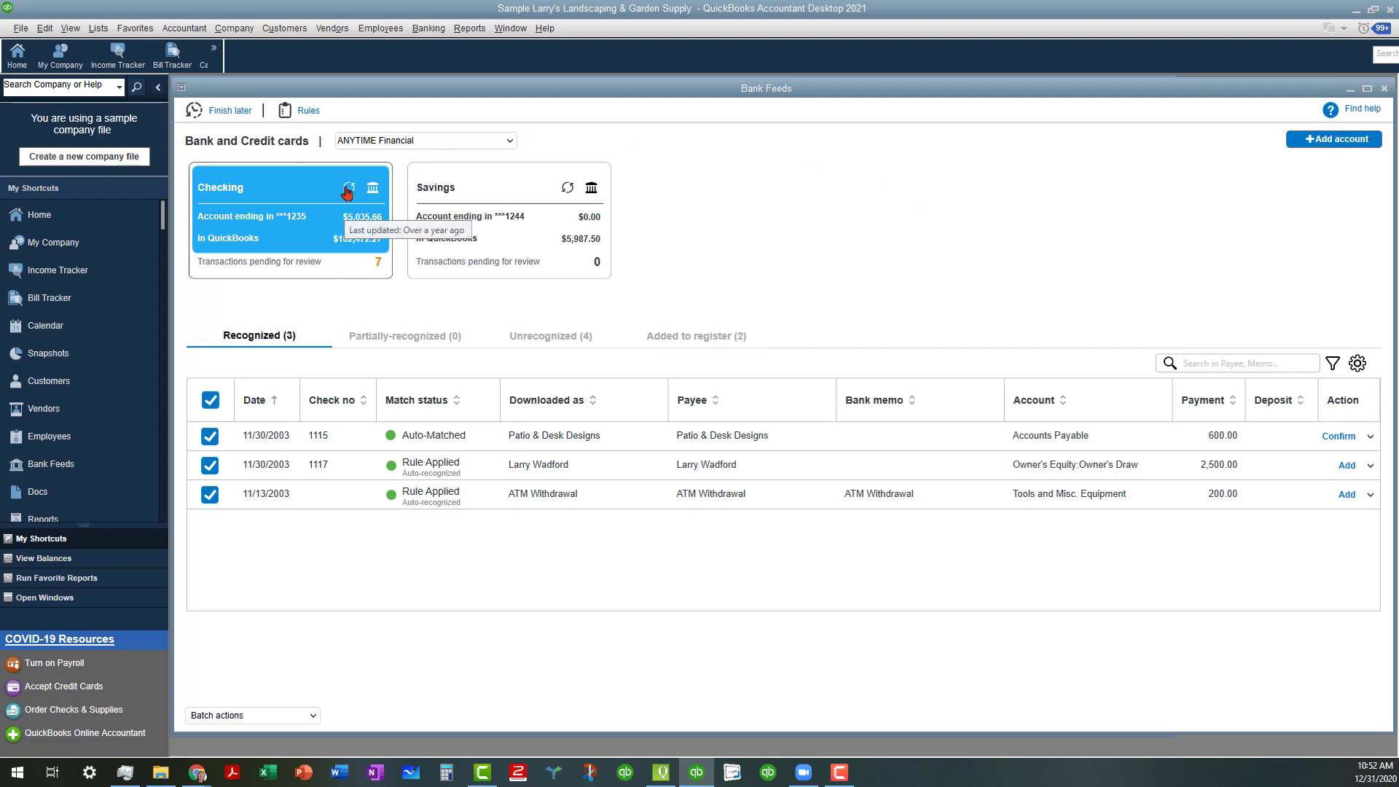
left_click(568, 191)
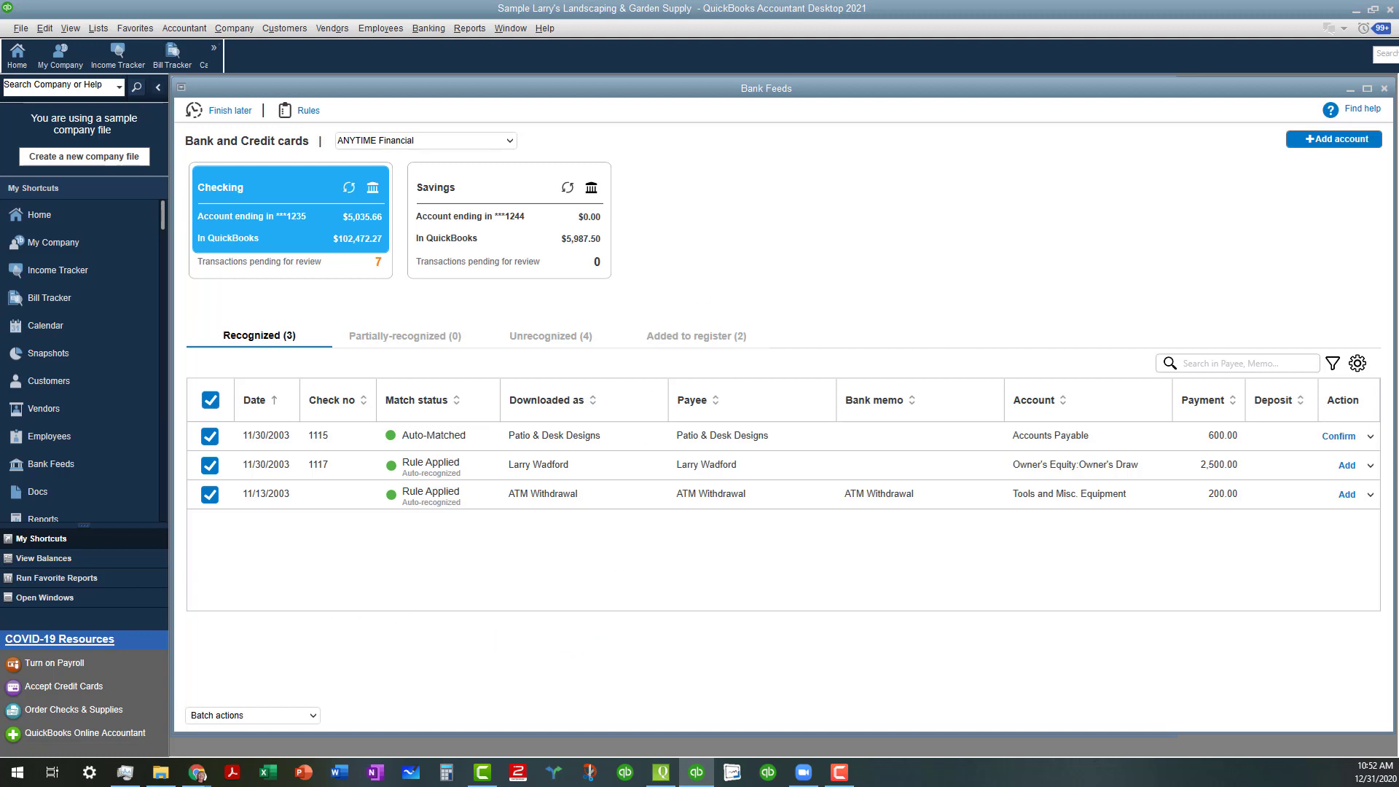
key("alt+Tab")
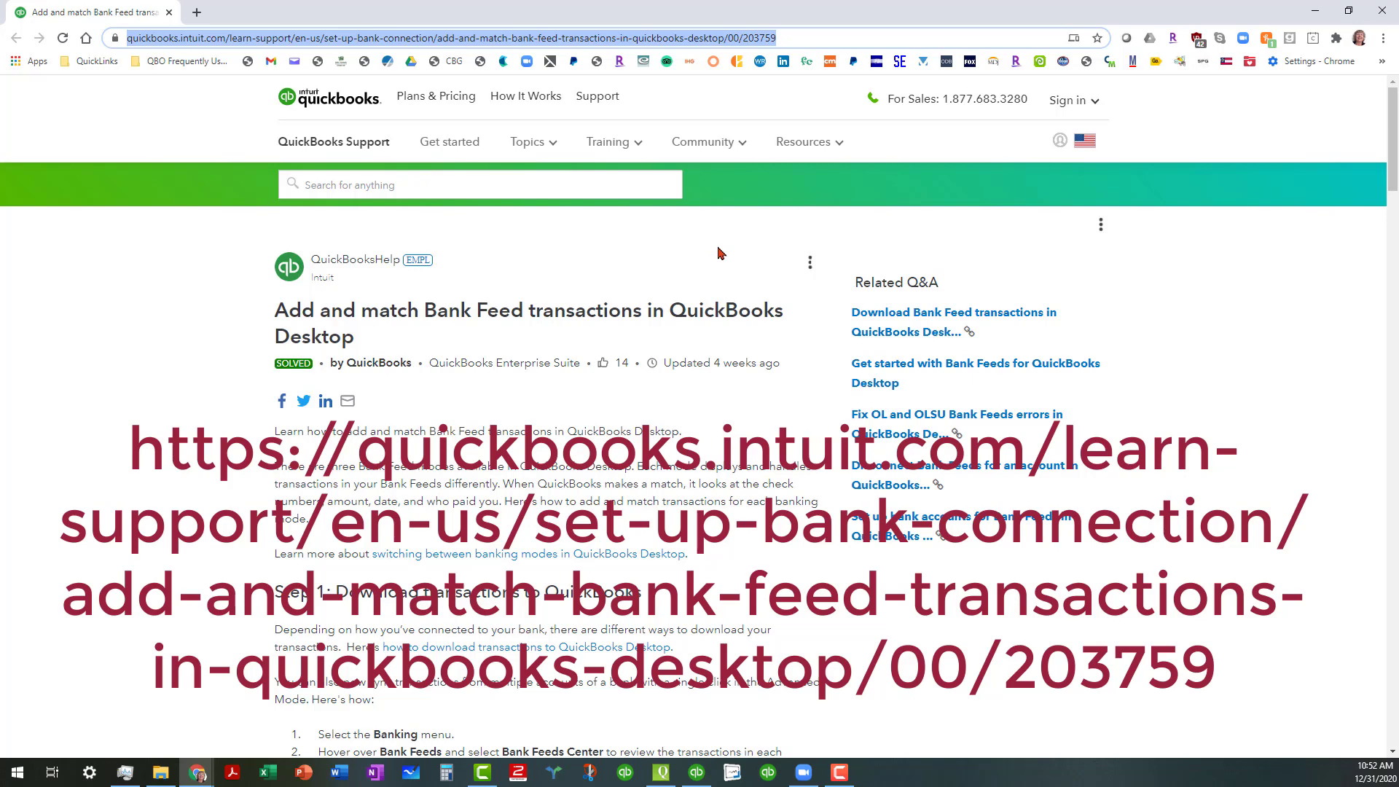
right_click(707, 42)
left_click(725, 139)
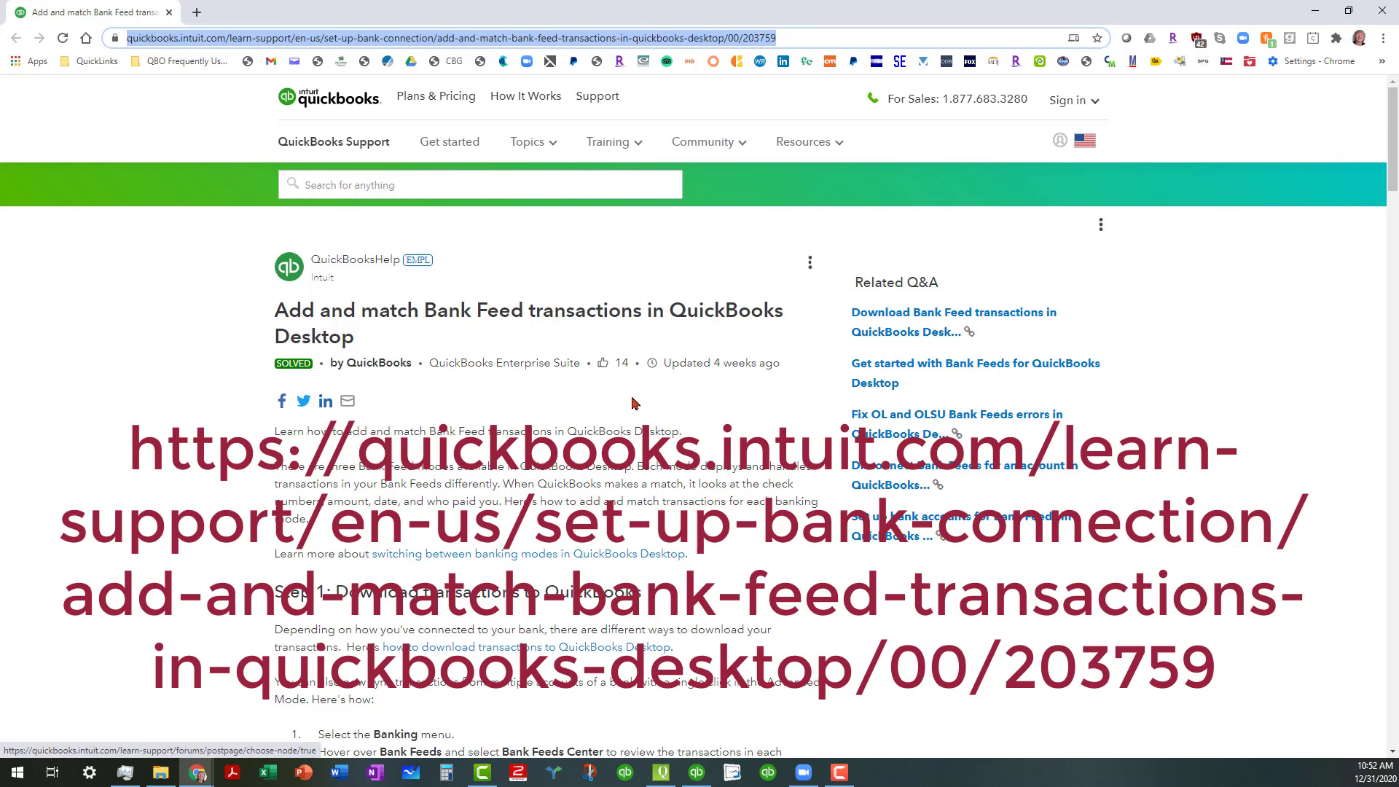
scroll(590, 415, "down", 3)
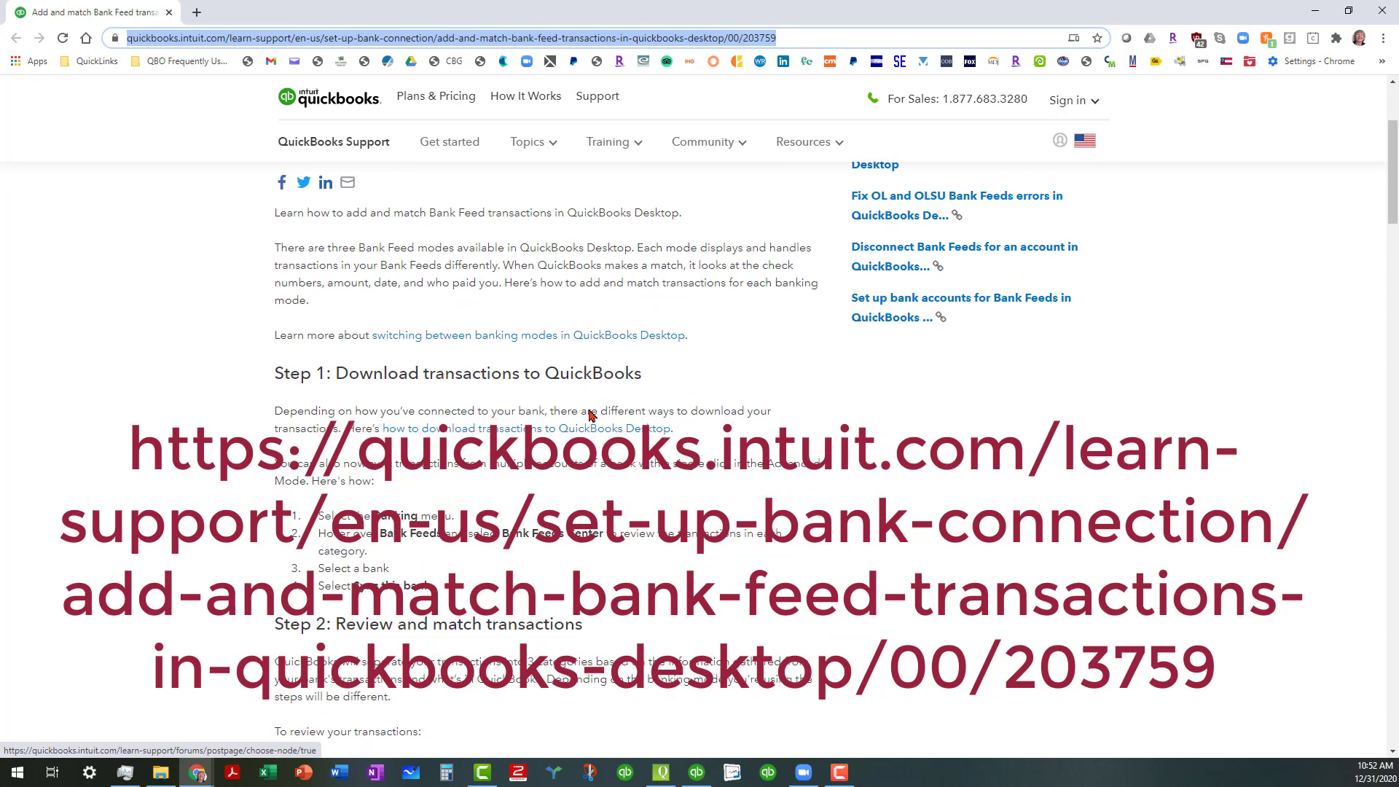
scroll(590, 416, "down", 10)
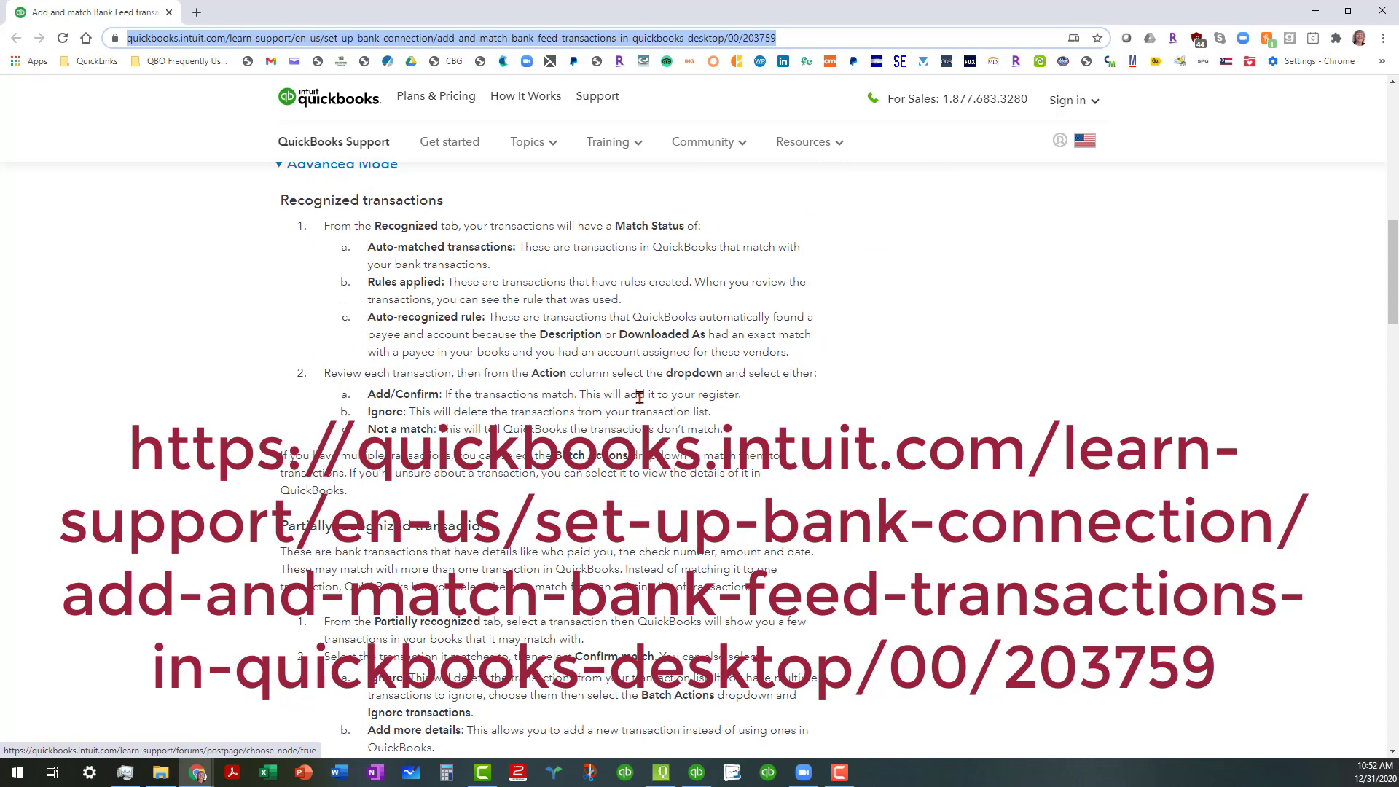
scroll(639, 397, "down", 4)
scroll(639, 397, "down", 4)
scroll(638, 404, "up", 11)
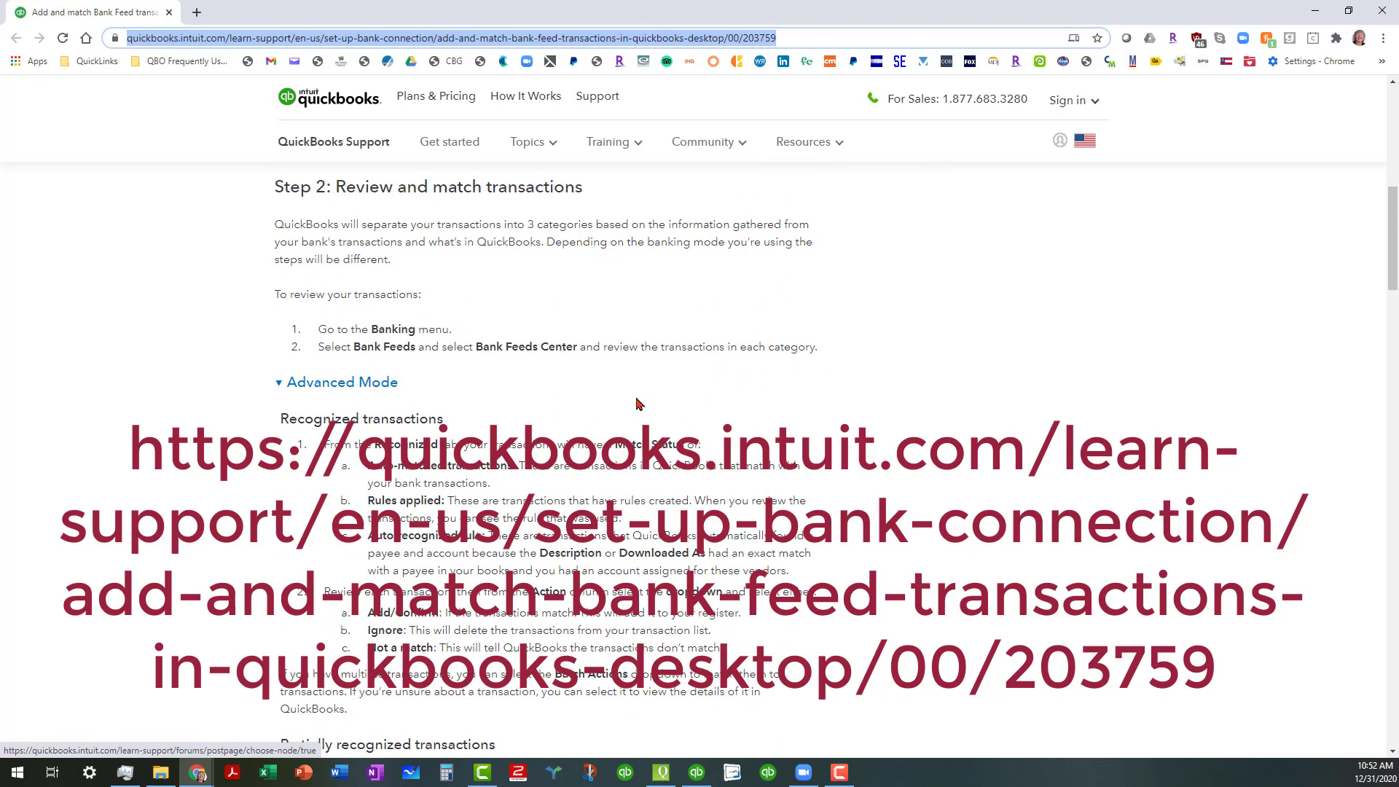
scroll(636, 403, "up", 12)
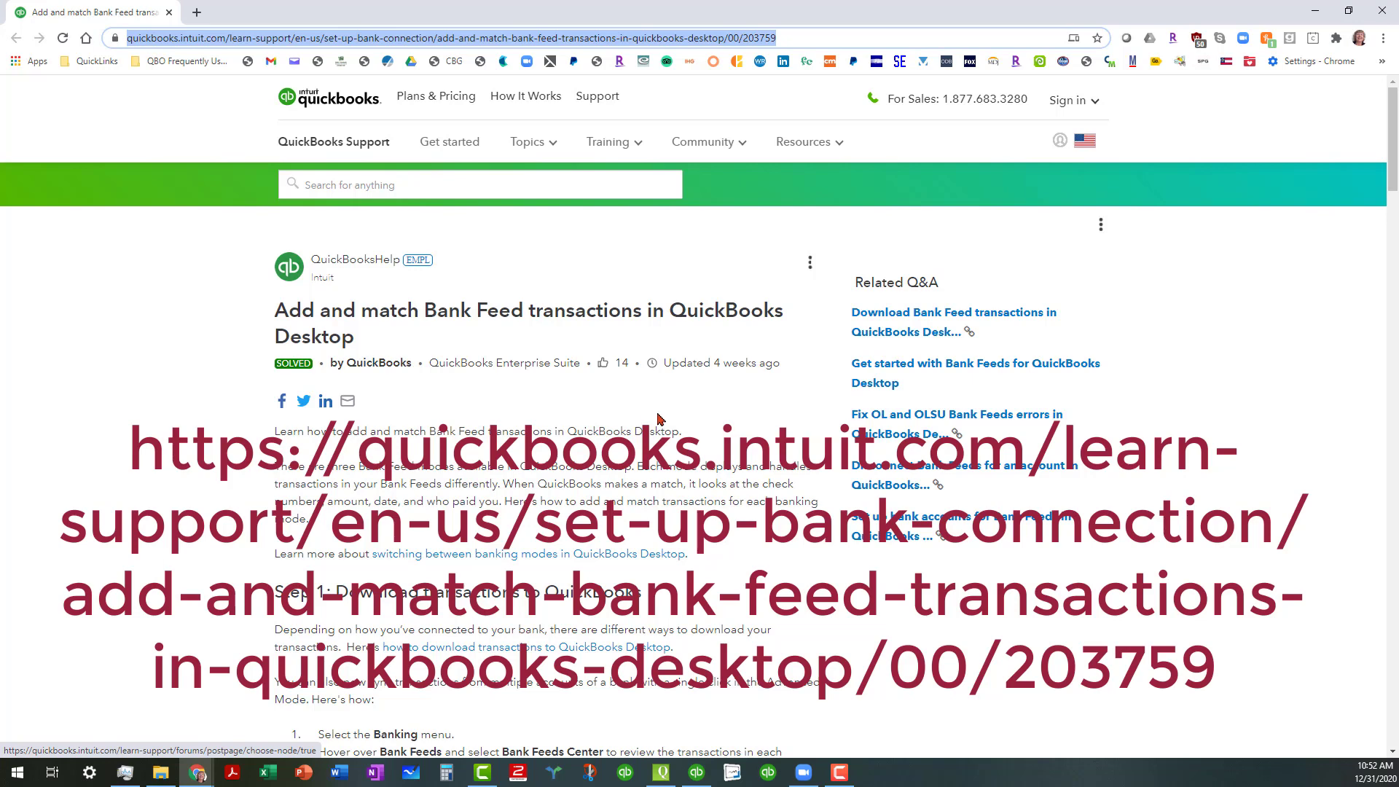